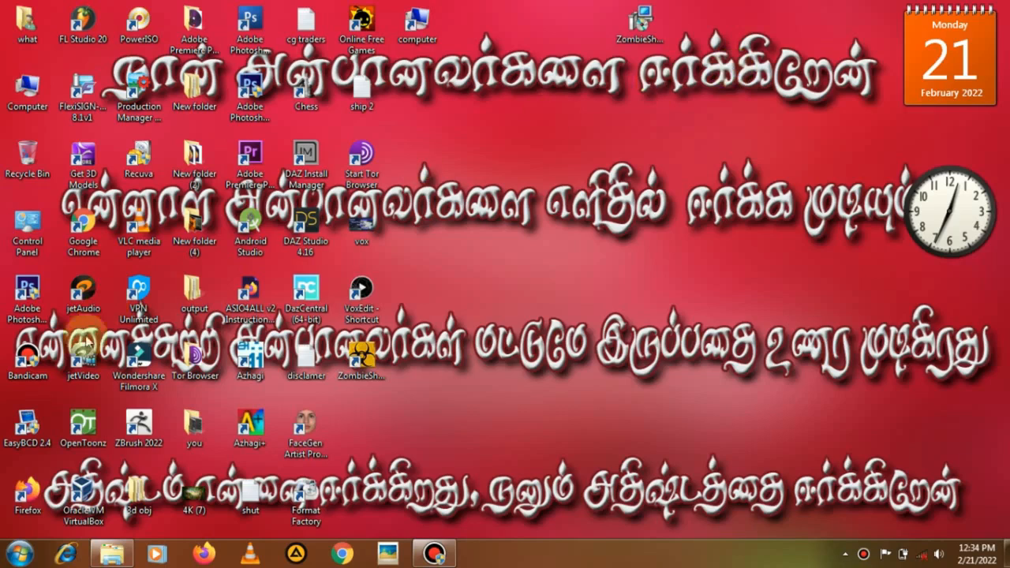
# Find and open Notepad to start a blank text document
pyautogui.click(19, 553)
pyautogui.click(110, 515)
pyautogui.write('no')
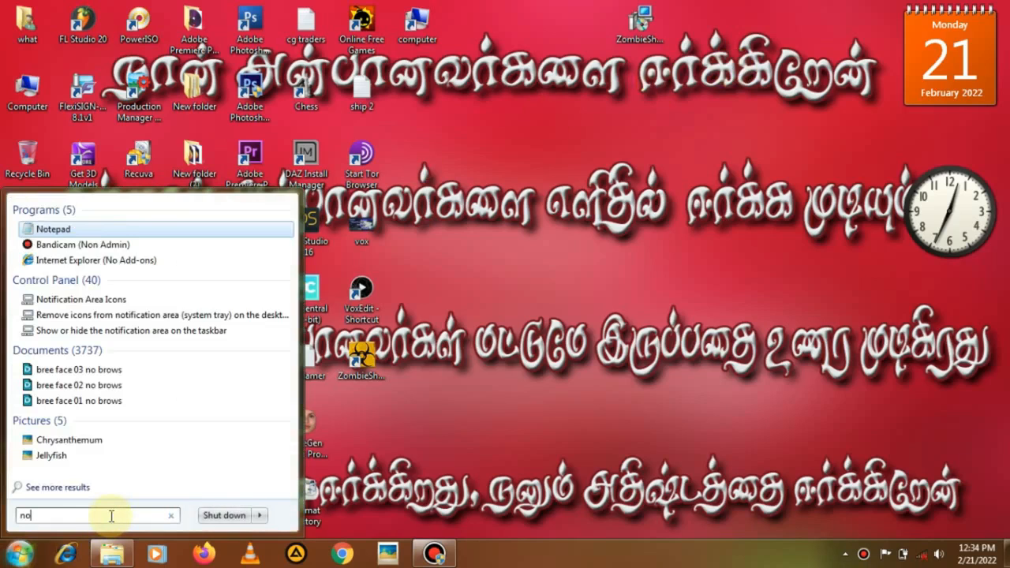
pyautogui.press('Return')
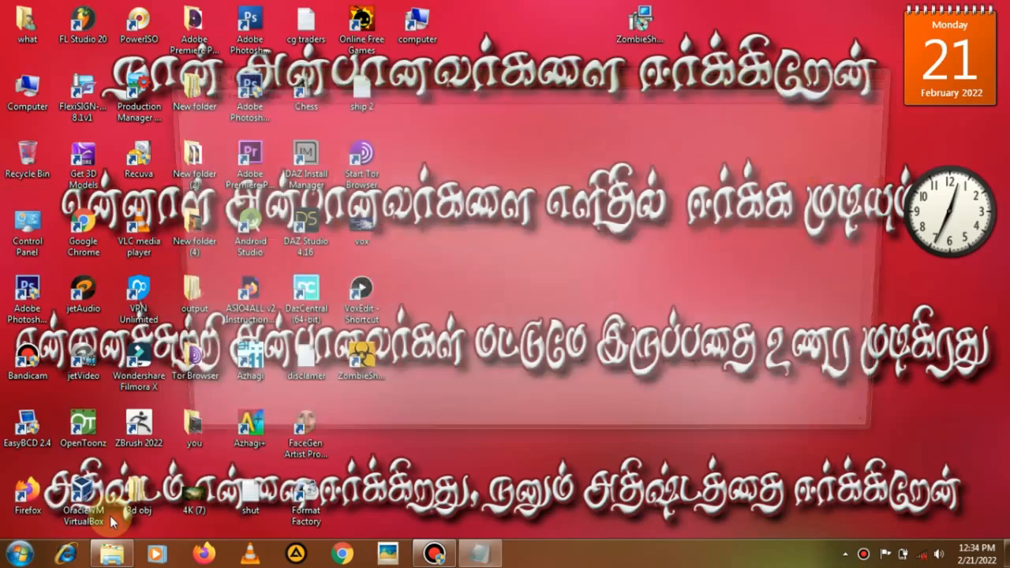
# Write the command line "shutdown.exe -s -t30" in the blank document
pyautogui.click(222, 176)
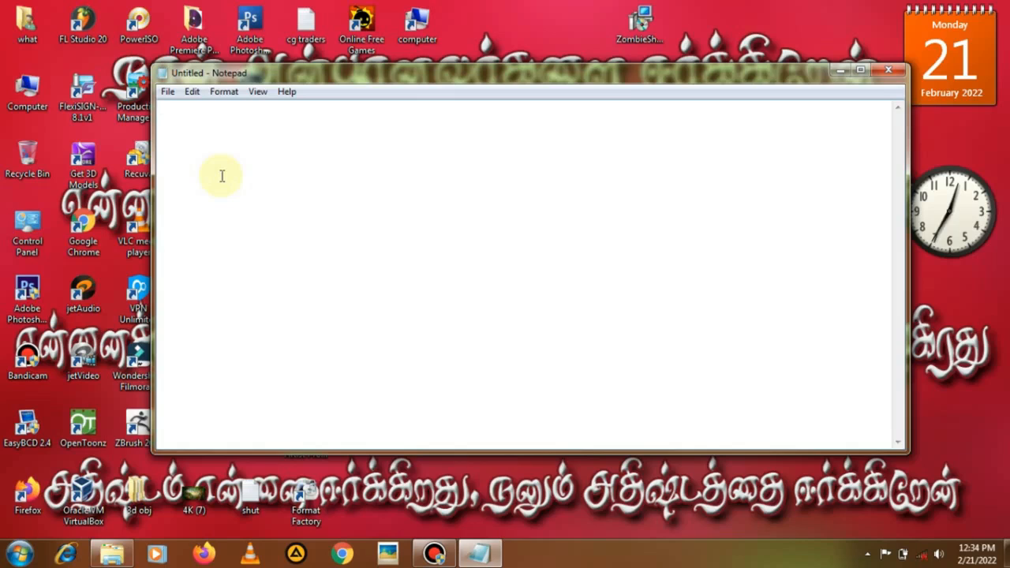
pyautogui.write('shut')
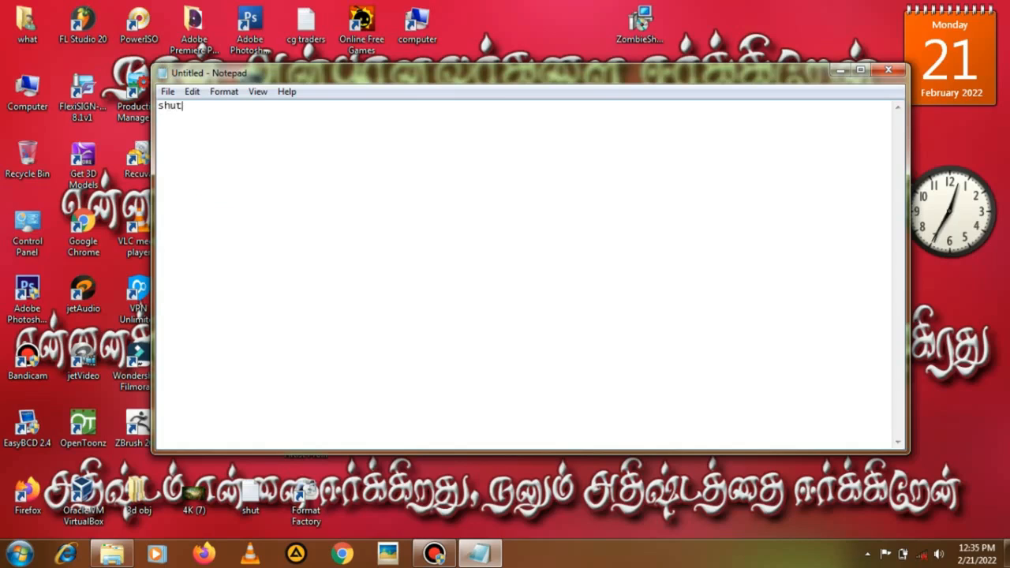
pyautogui.write('down.exe -s -t 30')
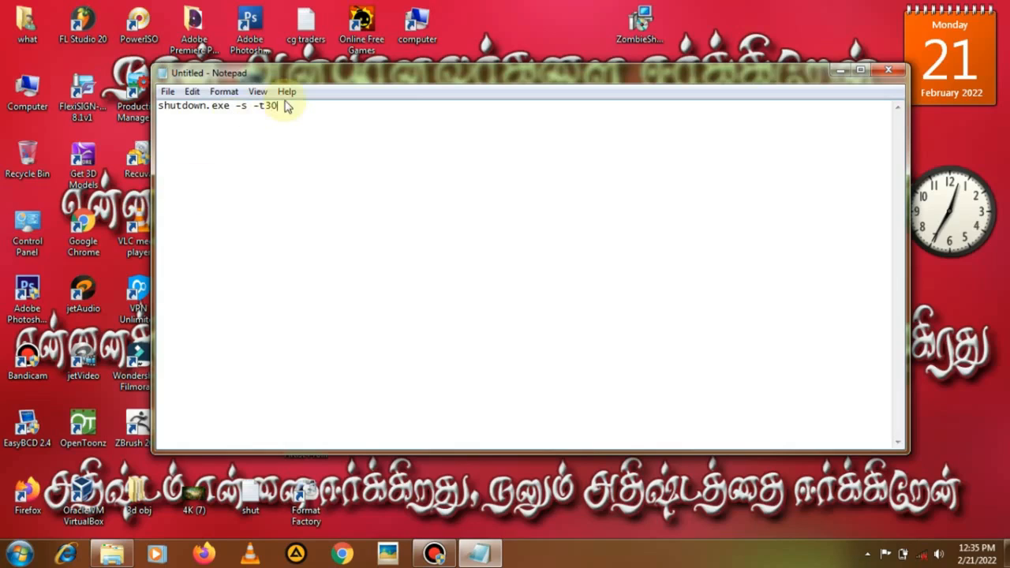
pyautogui.moveTo(295, 105); pyautogui.dragTo(142, 103)
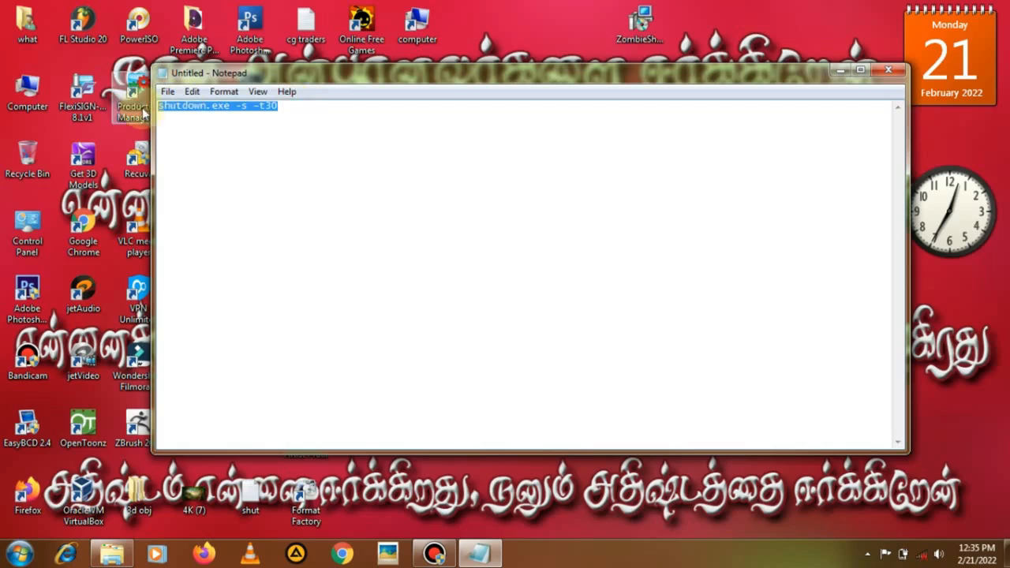
pyautogui.click(296, 105)
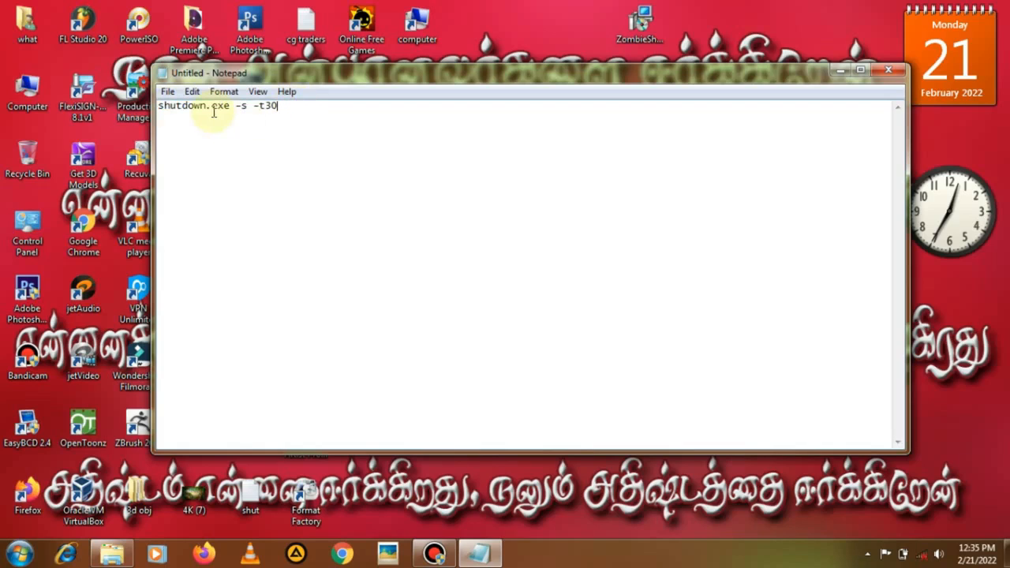
pyautogui.moveTo(282, 106); pyautogui.dragTo(271, 105)
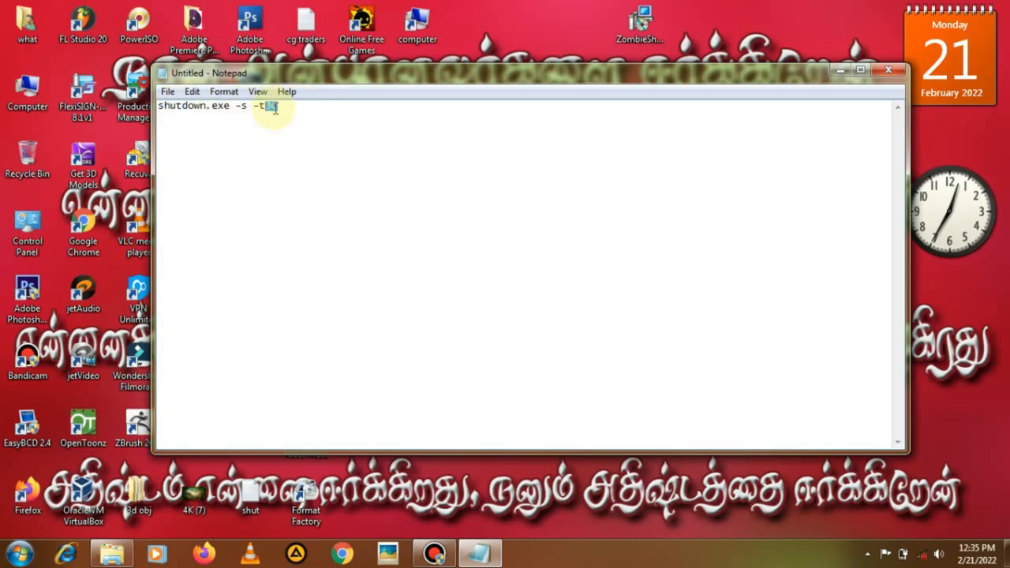
pyautogui.click(213, 132)
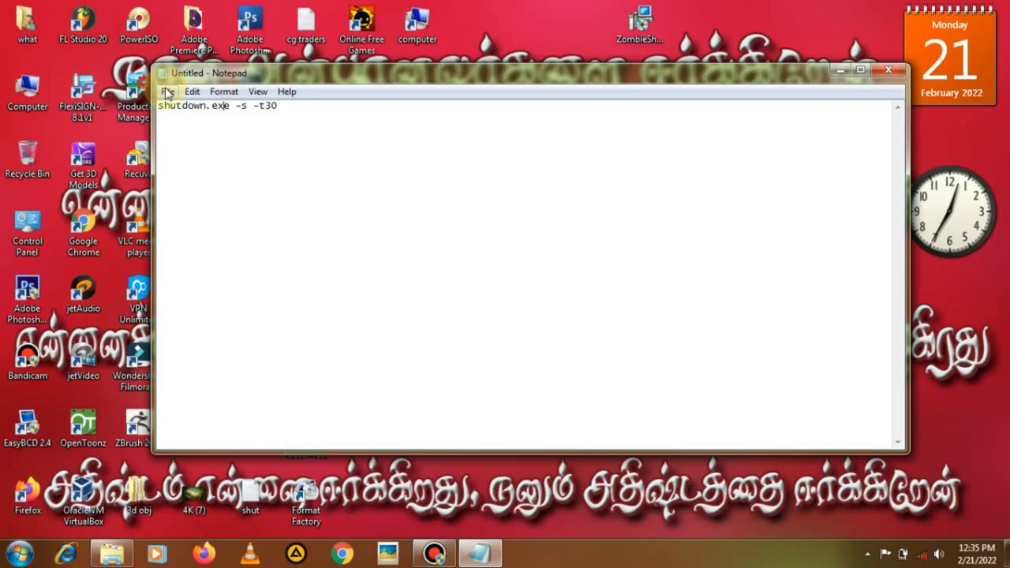
# Start saving the document under a new name with the file type set to All Files
pyautogui.click(166, 93)
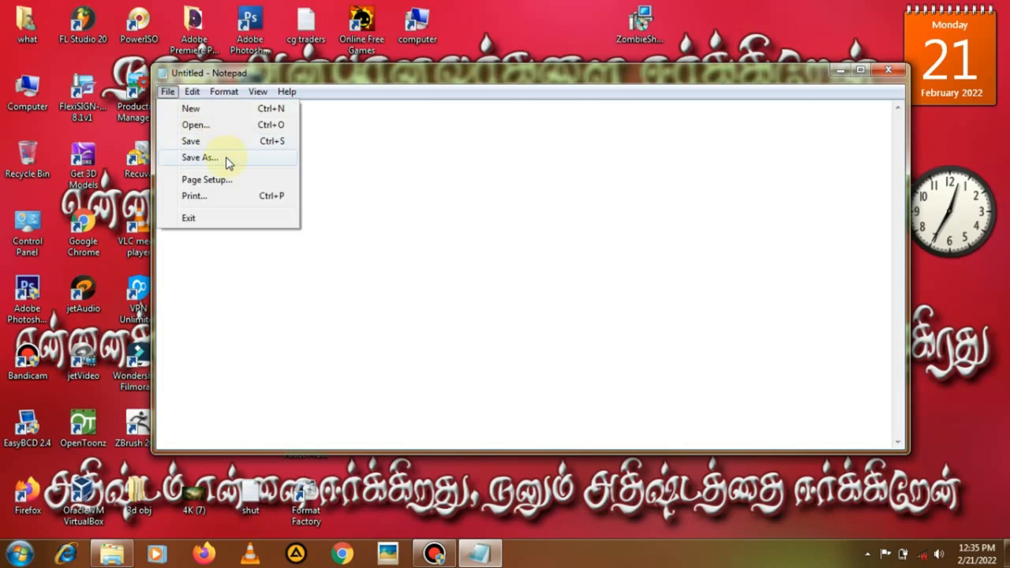
pyautogui.click(200, 158)
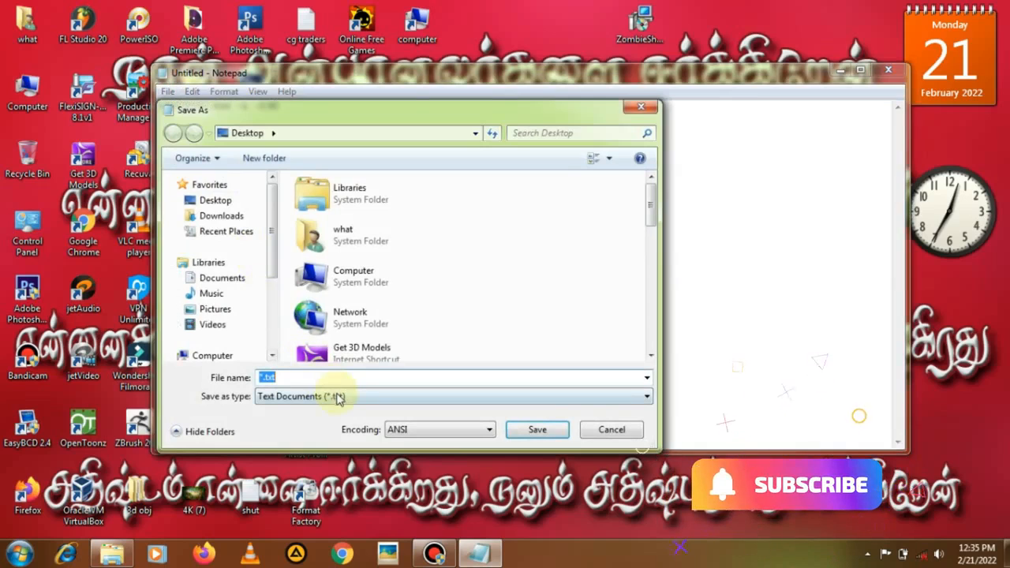
pyautogui.click(338, 399)
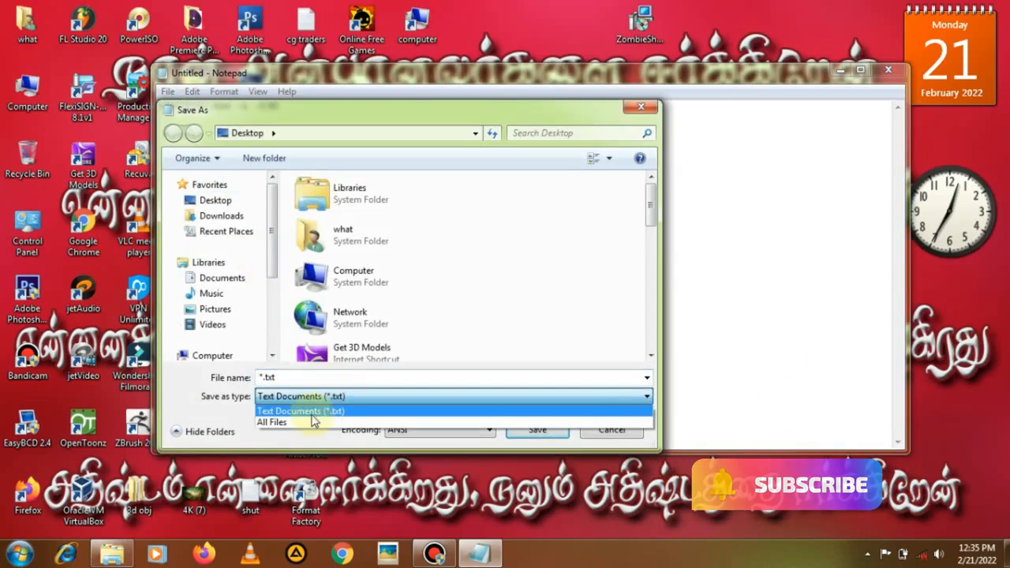
pyautogui.click(306, 423)
# Name the file shutdown.bat and save it on the Desktop
pyautogui.click(305, 378)
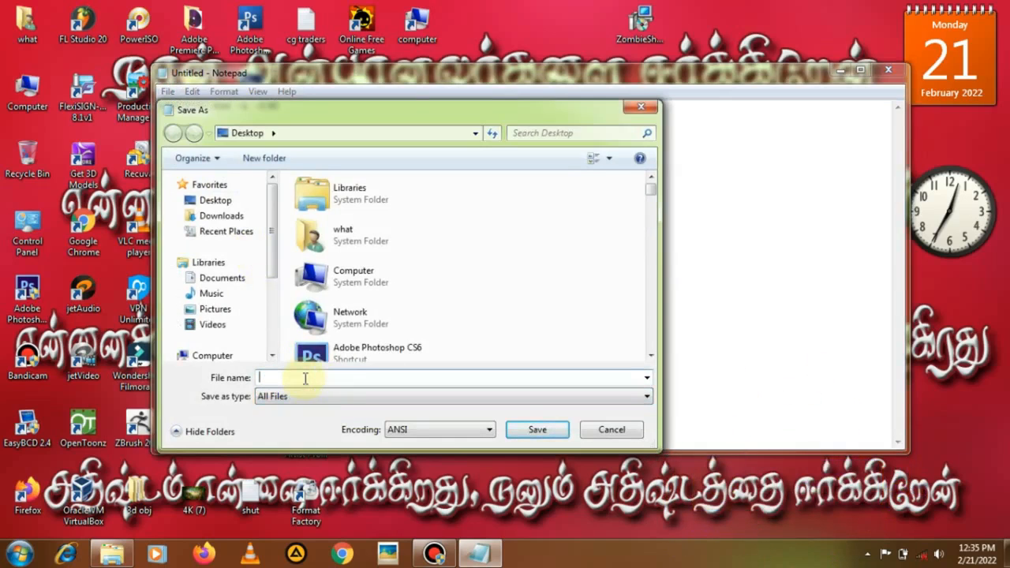
pyautogui.write('sh')
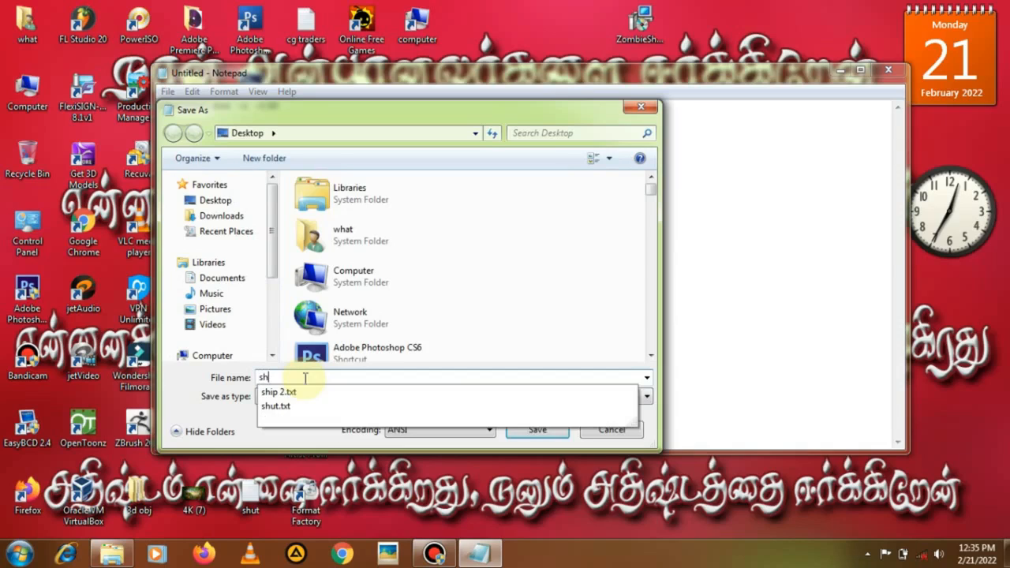
pyautogui.write('urdown')
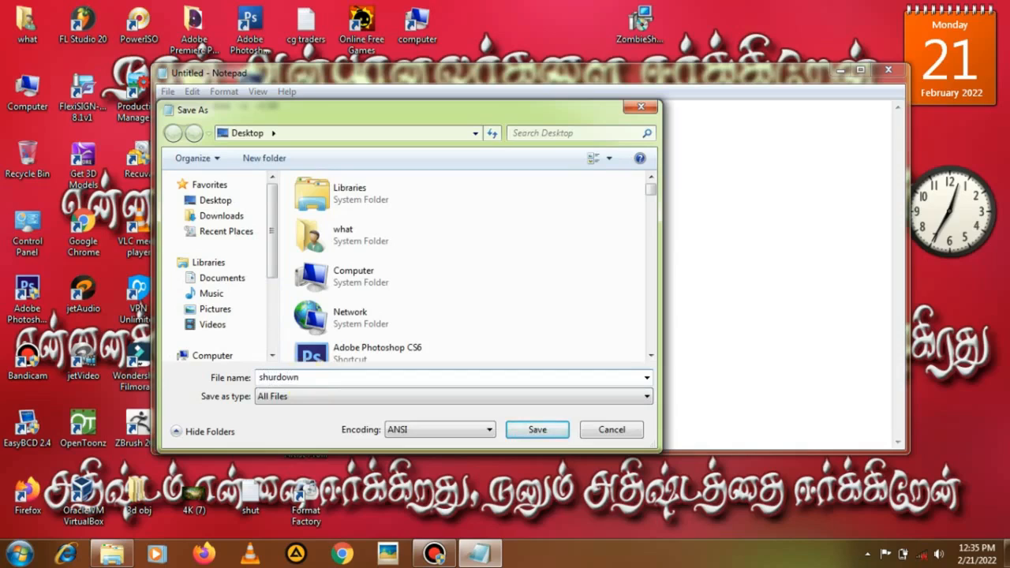
pyautogui.press('Left')
pyautogui.press('Left')
pyautogui.press('Left')
pyautogui.press('Left')
pyautogui.press('BackSpace')
pyautogui.write('t')
pyautogui.click(336, 378)
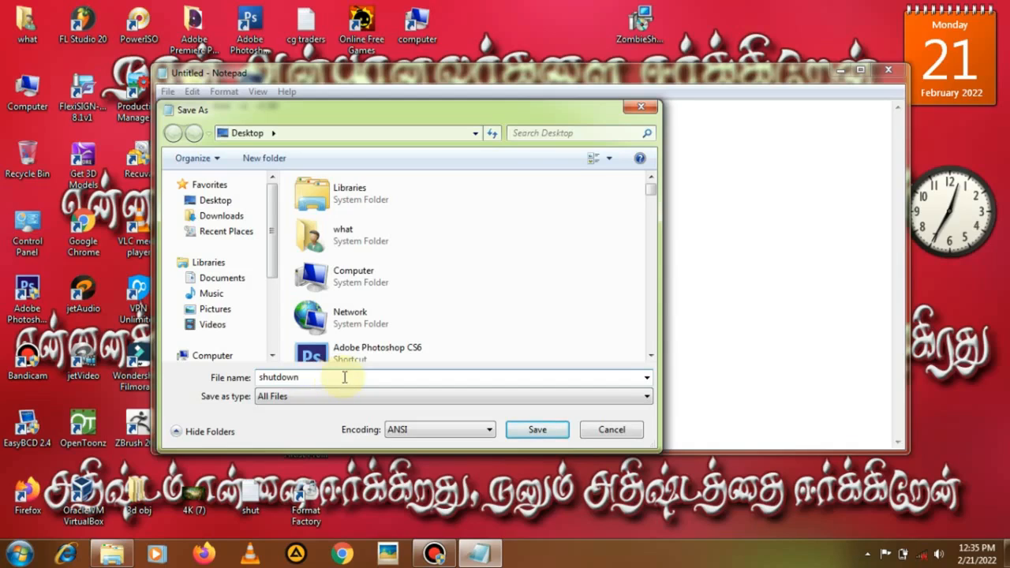
pyautogui.write('.bat')
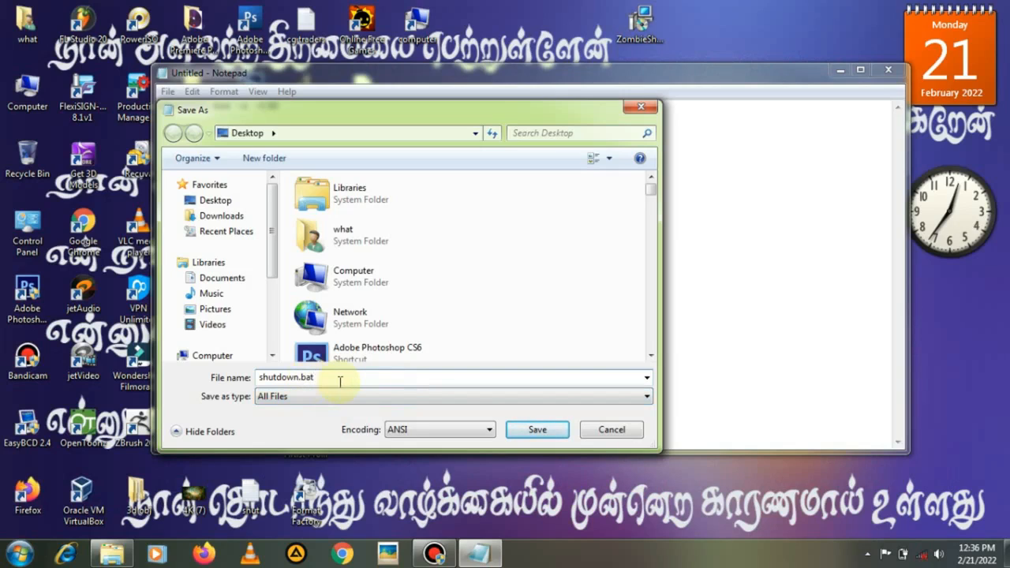
pyautogui.click(537, 431)
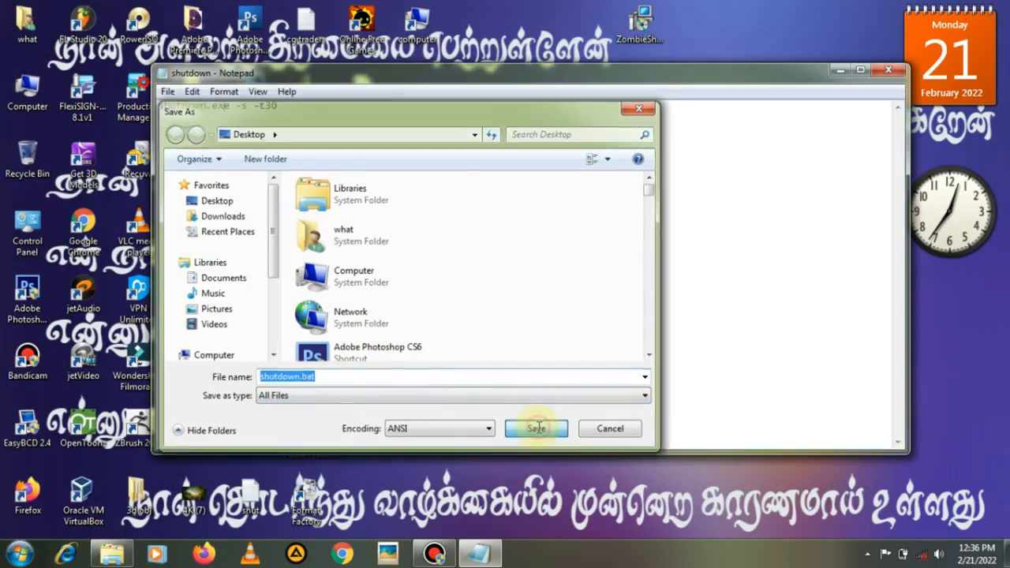
# Minimize Notepad and create a desktop shortcut to the shutdown batch file
pyautogui.click(840, 70)
pyautogui.click(370, 426)
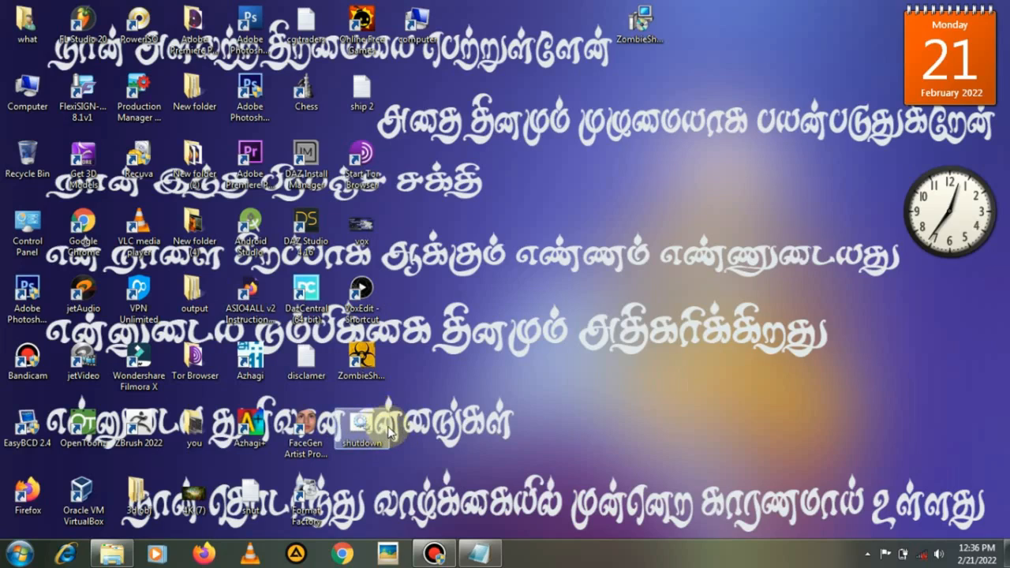
pyautogui.click(412, 430)
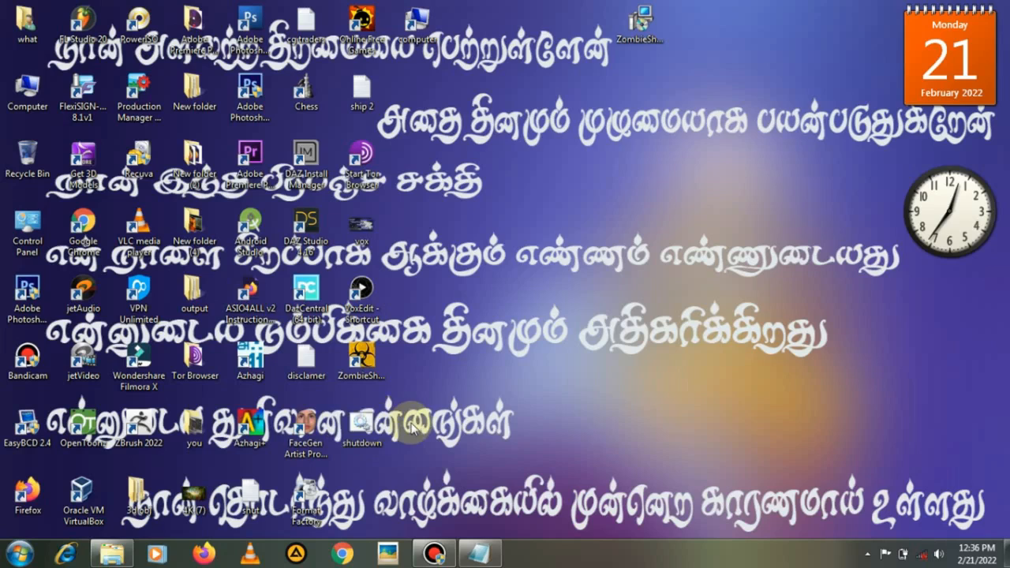
pyautogui.click(379, 432)
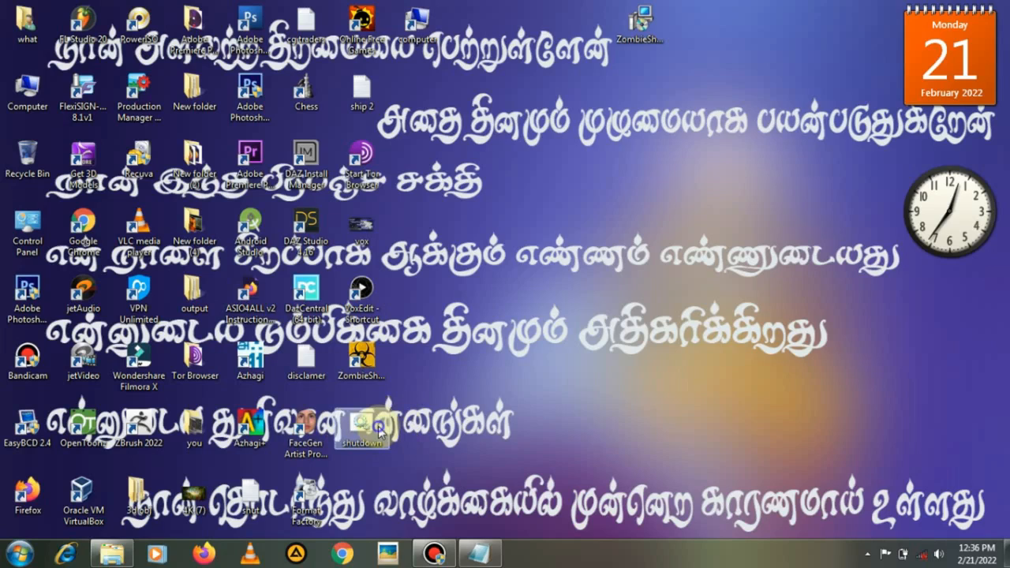
pyautogui.rightClick(378, 431)
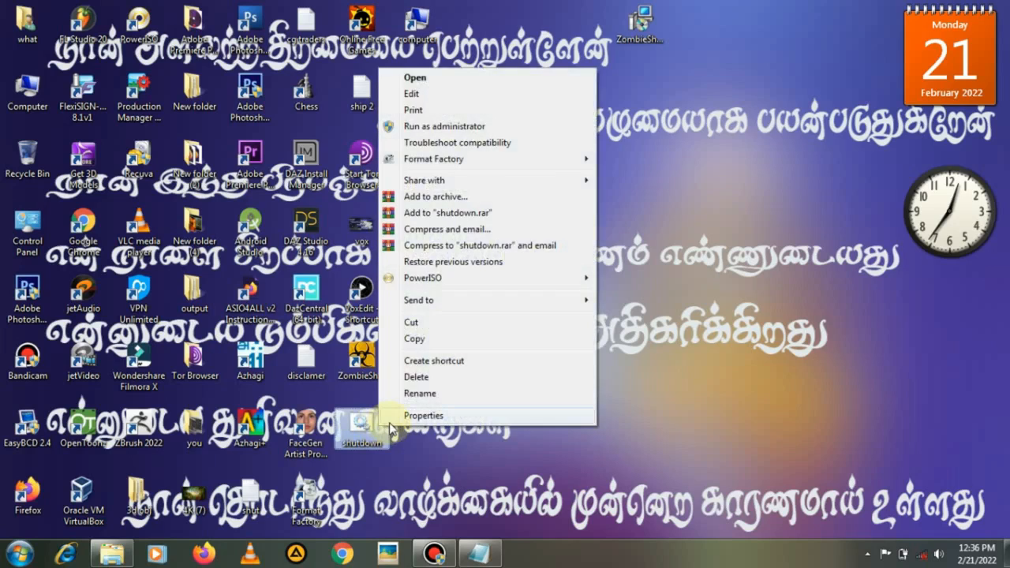
pyautogui.moveTo(505, 300)
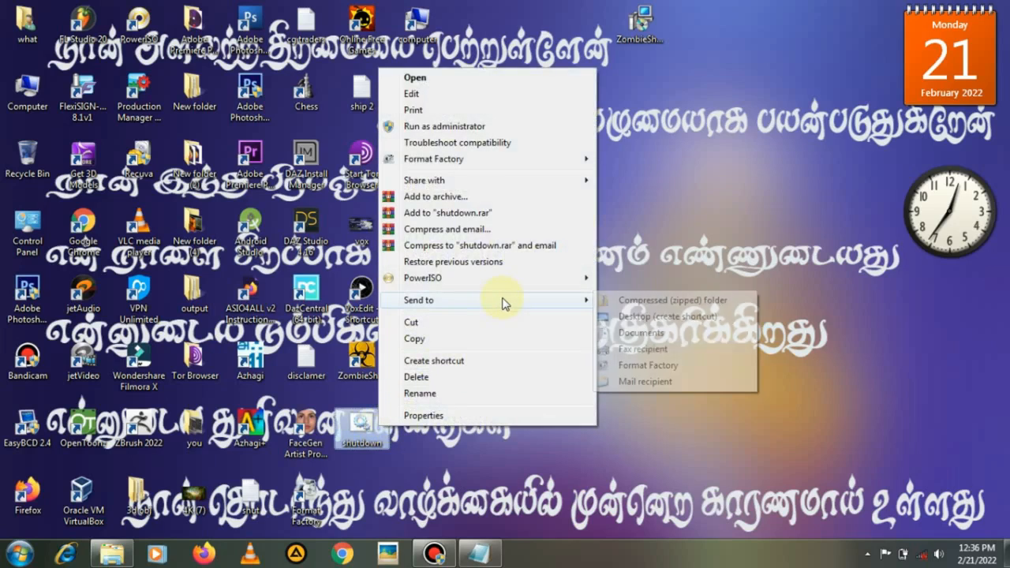
pyautogui.click(636, 317)
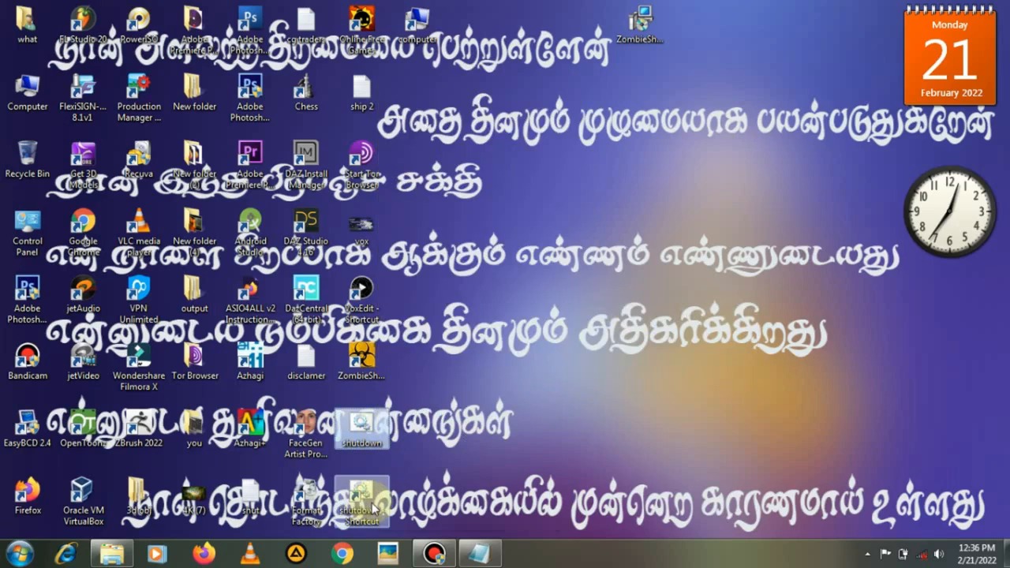
# Change the shutdown shortcut's icon to the computer icon from the SHELL32 icon list and apply it in the shortcut's properties
pyautogui.click(373, 509)
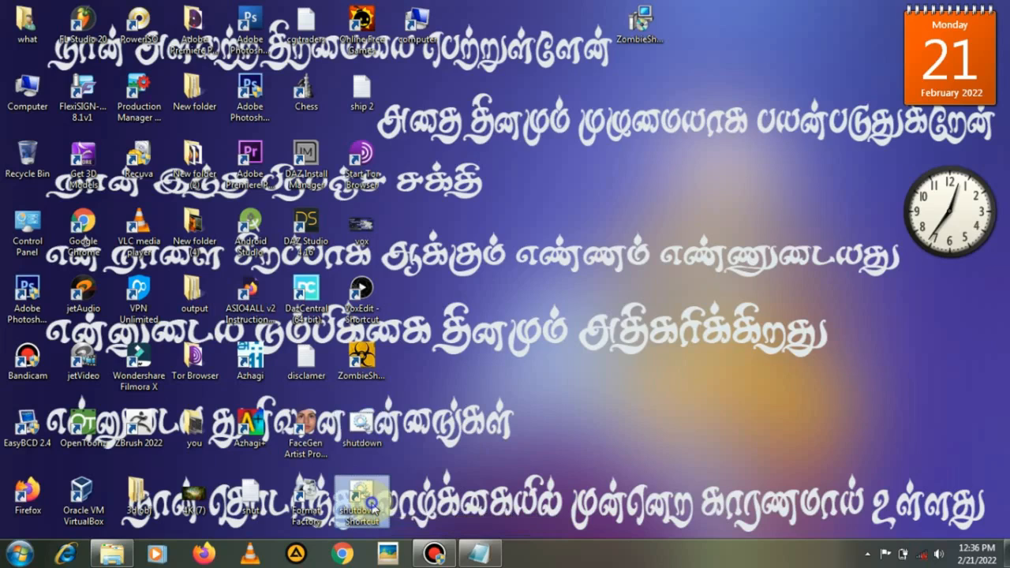
pyautogui.rightClick(373, 509)
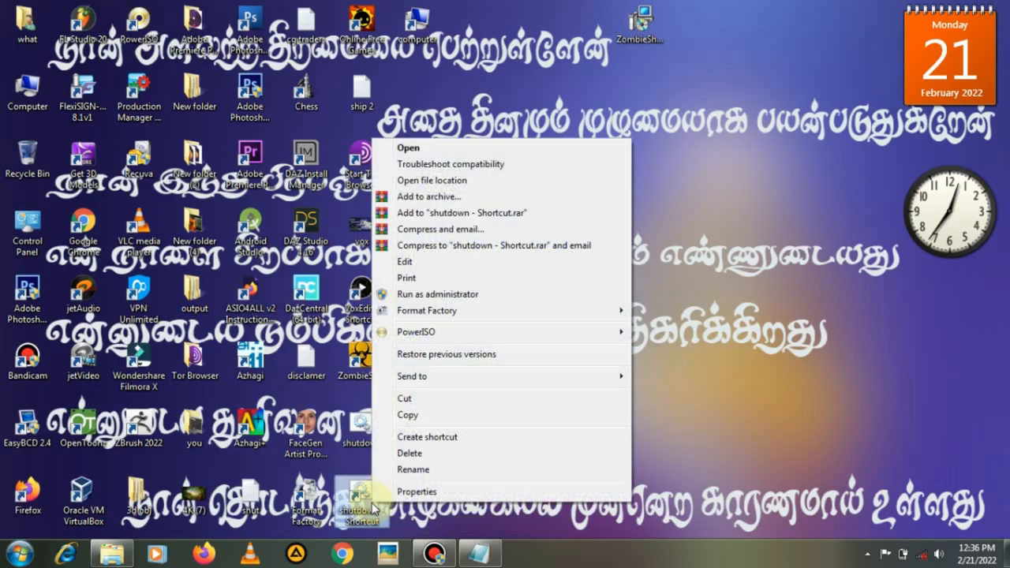
pyautogui.click(416, 492)
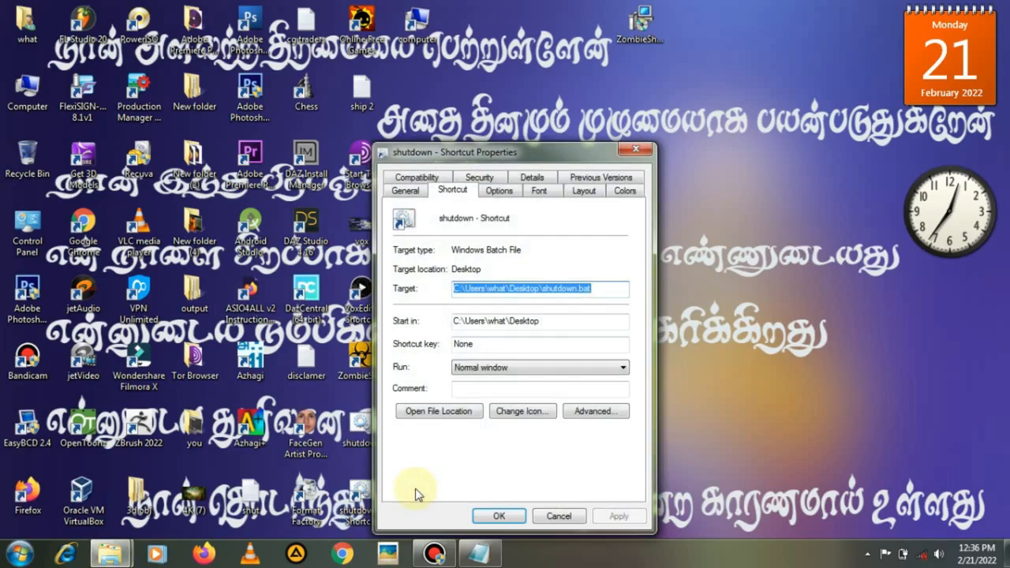
pyautogui.moveTo(497, 161); pyautogui.dragTo(616, 46)
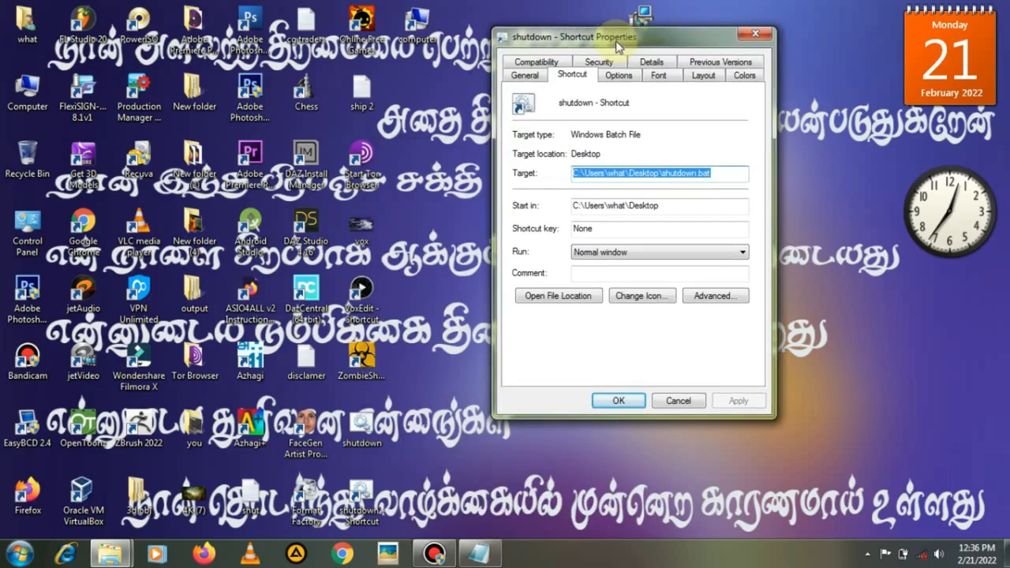
pyautogui.click(565, 79)
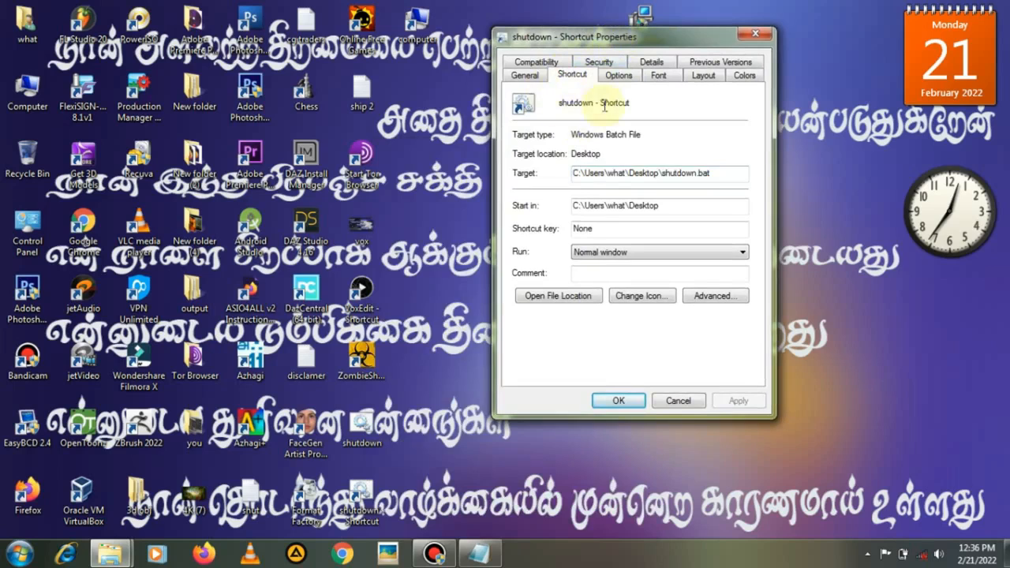
pyautogui.click(644, 298)
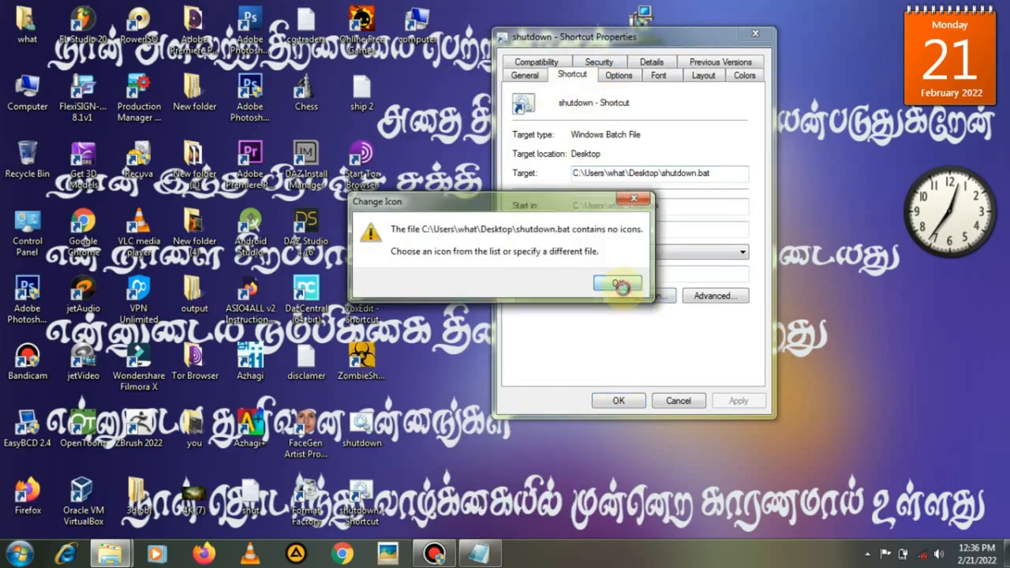
pyautogui.click(621, 286)
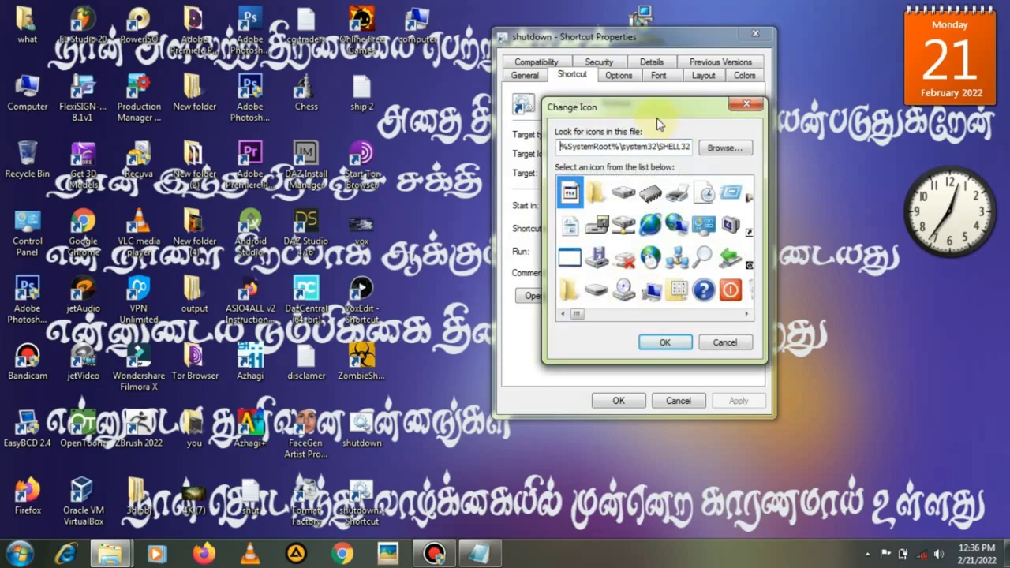
pyautogui.moveTo(649, 103); pyautogui.dragTo(668, 56)
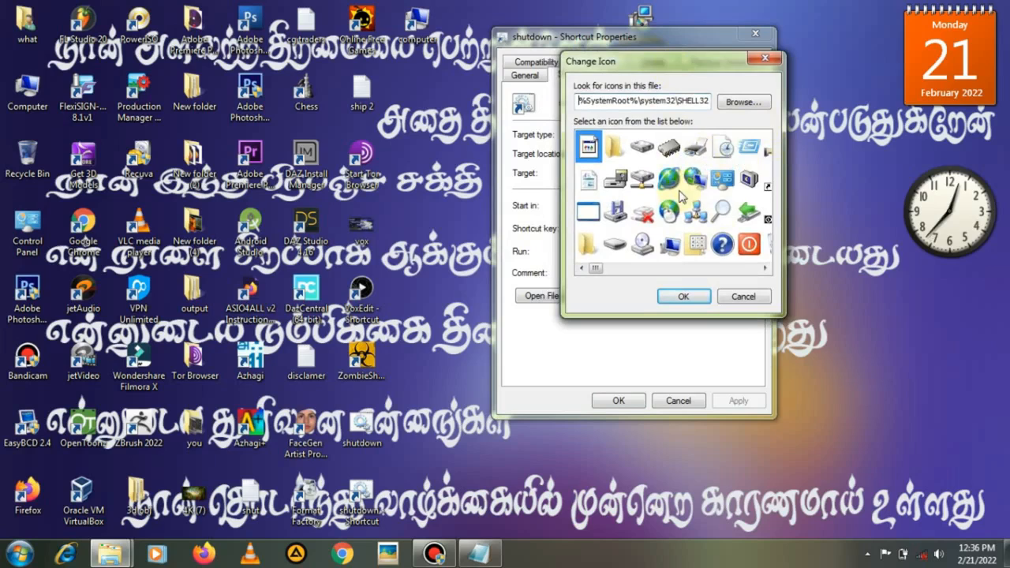
pyautogui.click(669, 245)
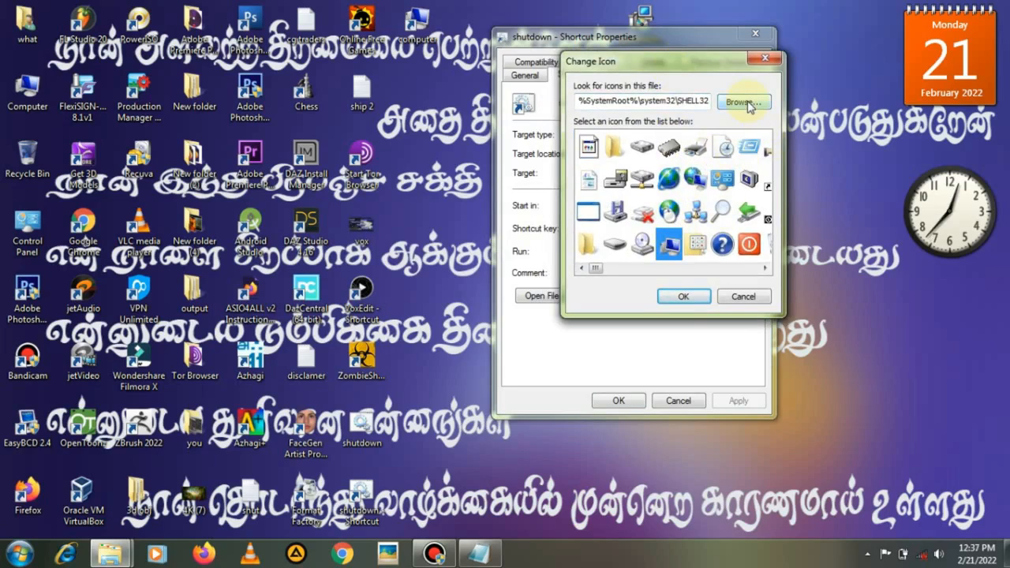
pyautogui.click(683, 298)
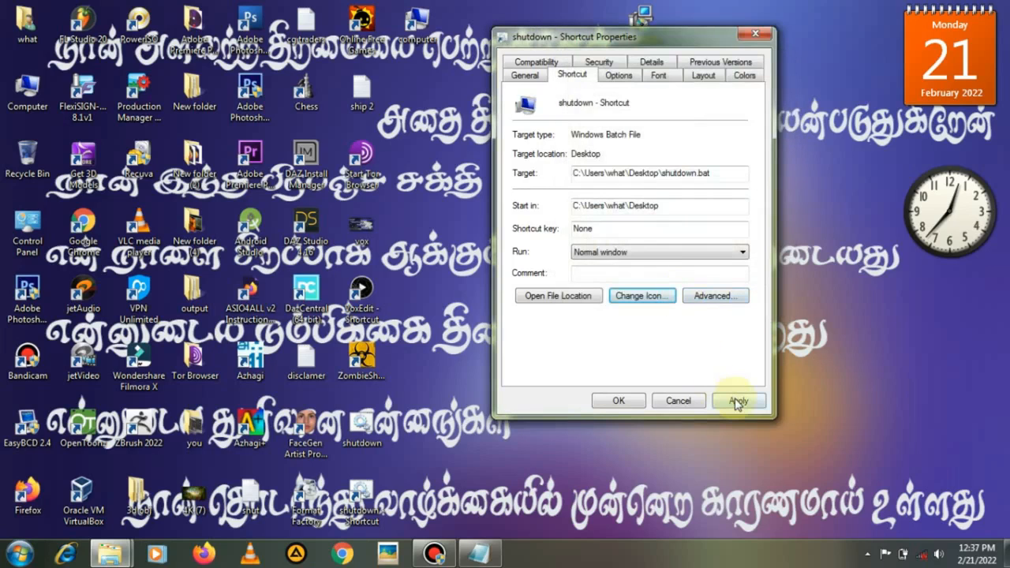
pyautogui.click(738, 402)
pyautogui.click(638, 401)
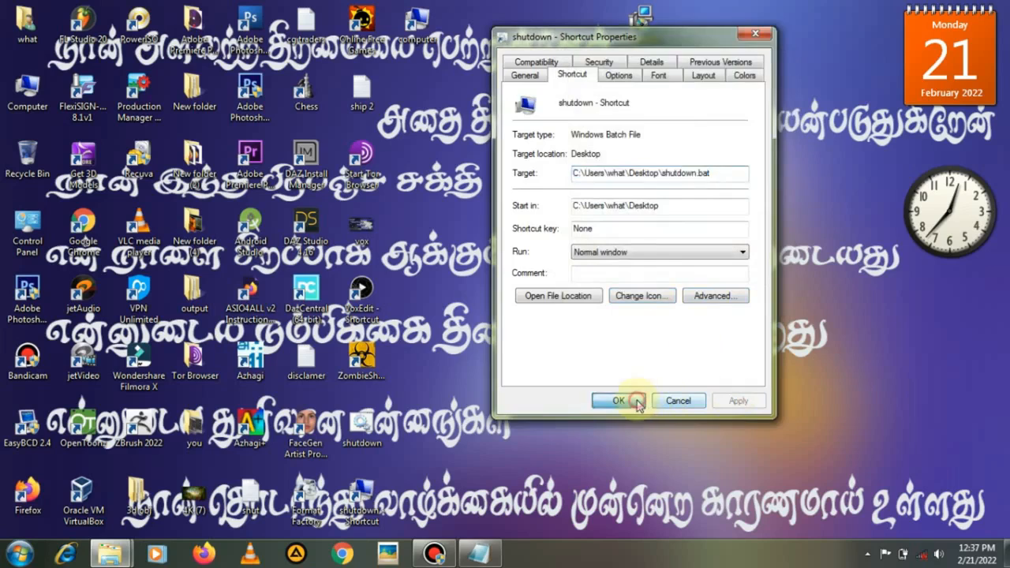
# Move the shutdown shortcut to an empty area of the desktop and delete the existing computer shortcut
pyautogui.moveTo(362, 493); pyautogui.dragTo(595, 163)
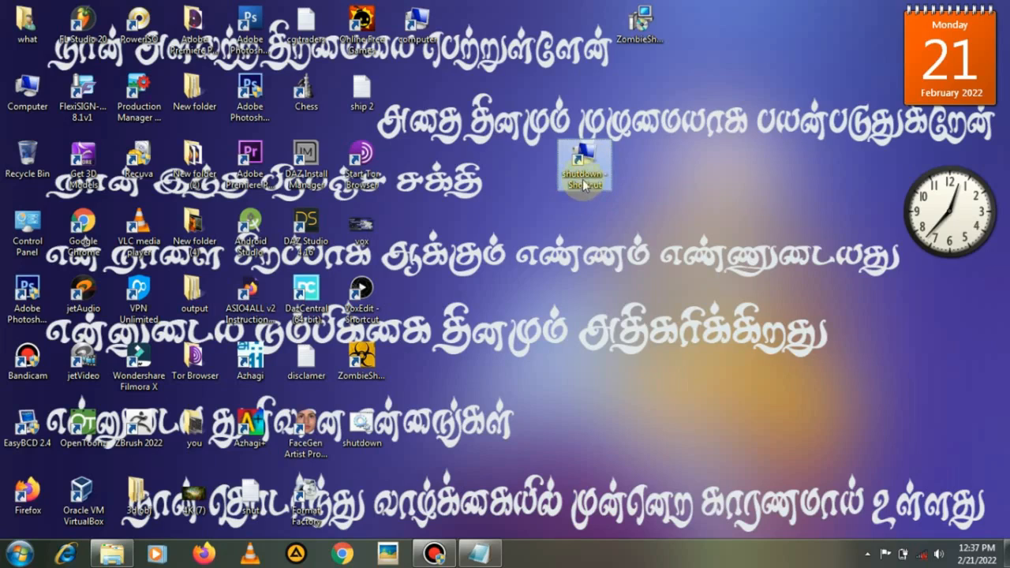
pyautogui.click(422, 37)
pyautogui.doubleClick(421, 36)
pyautogui.rightClick(421, 36)
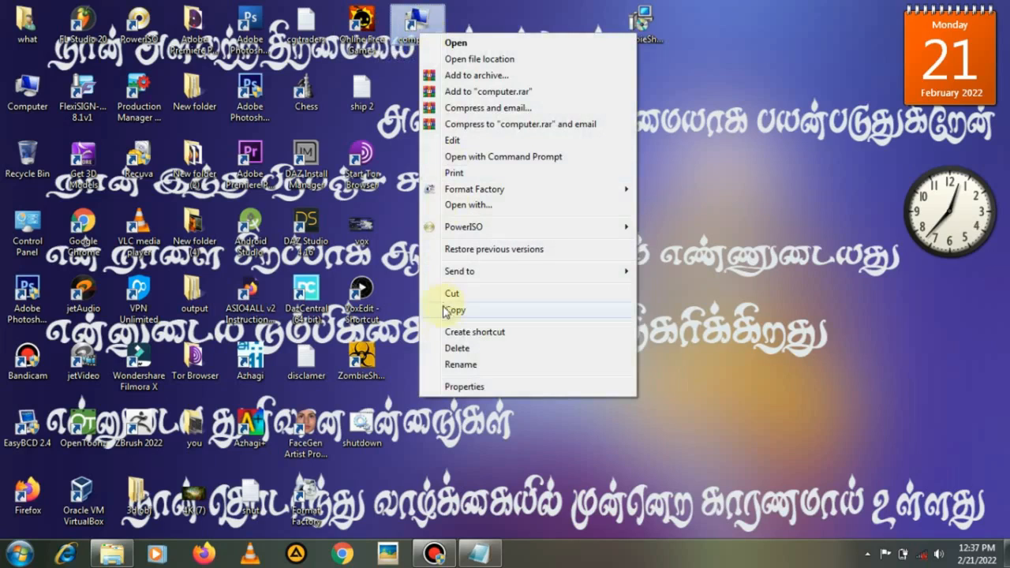
pyautogui.click(461, 347)
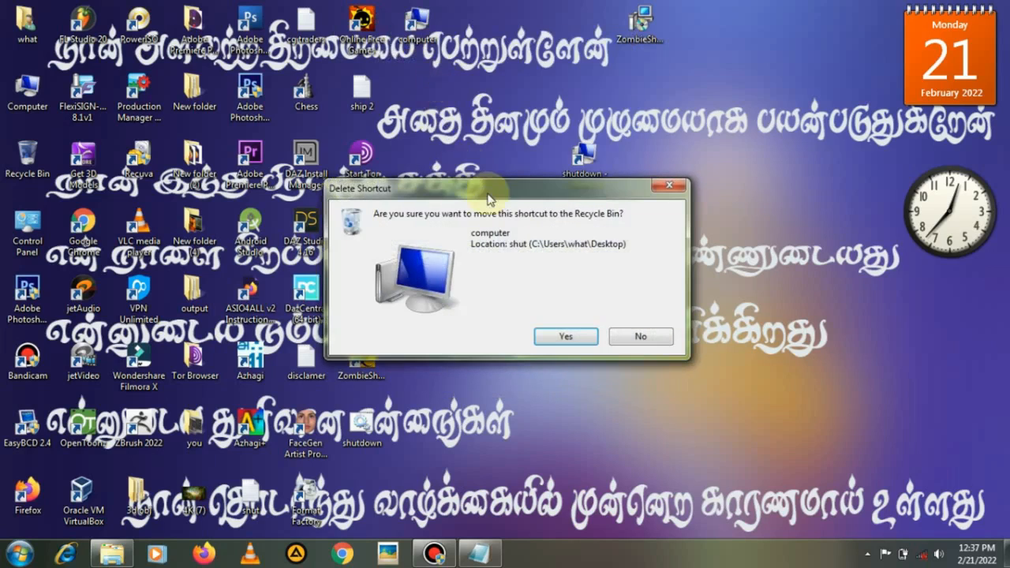
pyautogui.click(566, 337)
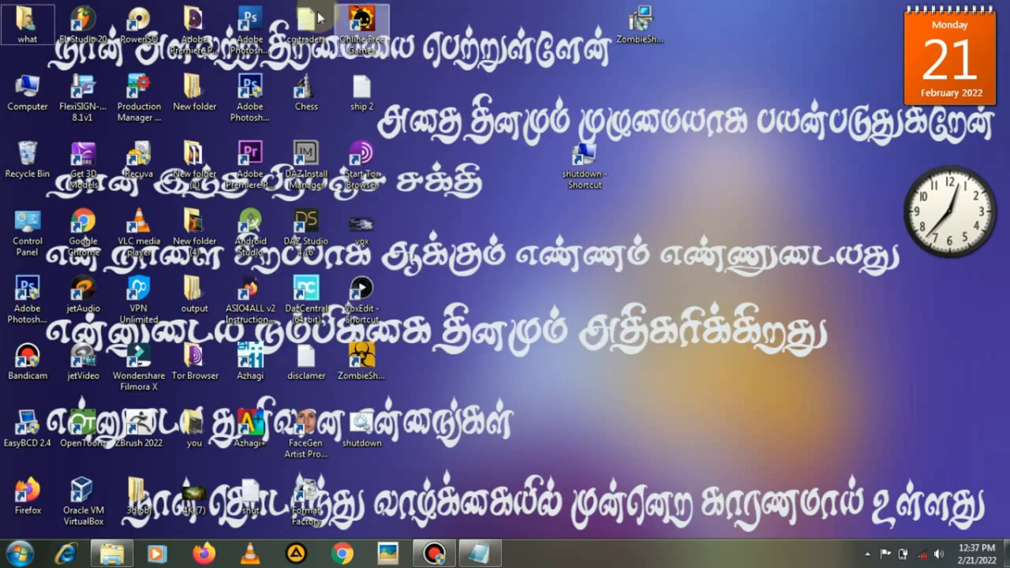
# Rename the shutdown shortcut on the desktop as computer
pyautogui.moveTo(24, 15); pyautogui.dragTo(478, 527)
pyautogui.click(594, 186)
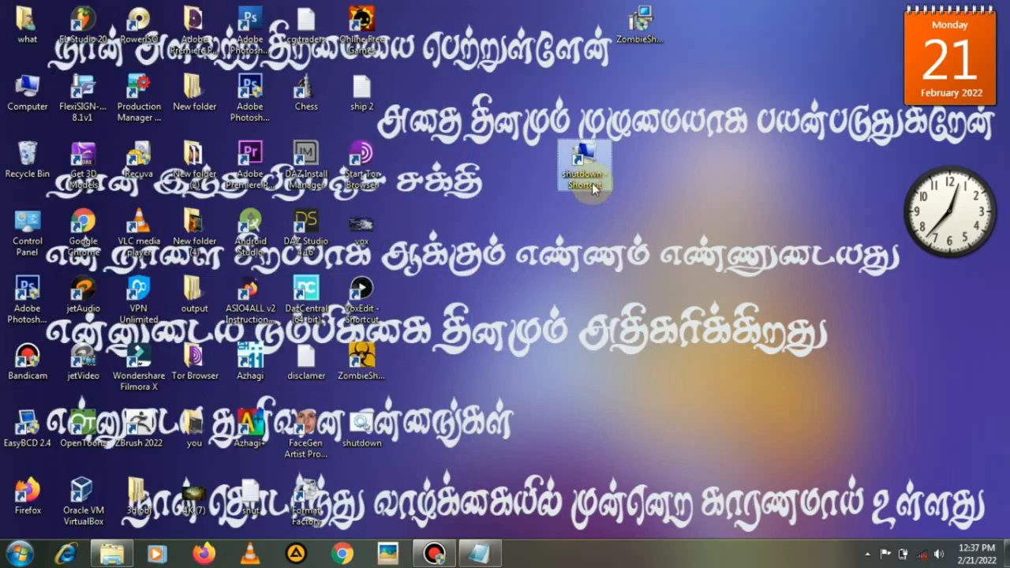
pyautogui.click(587, 189)
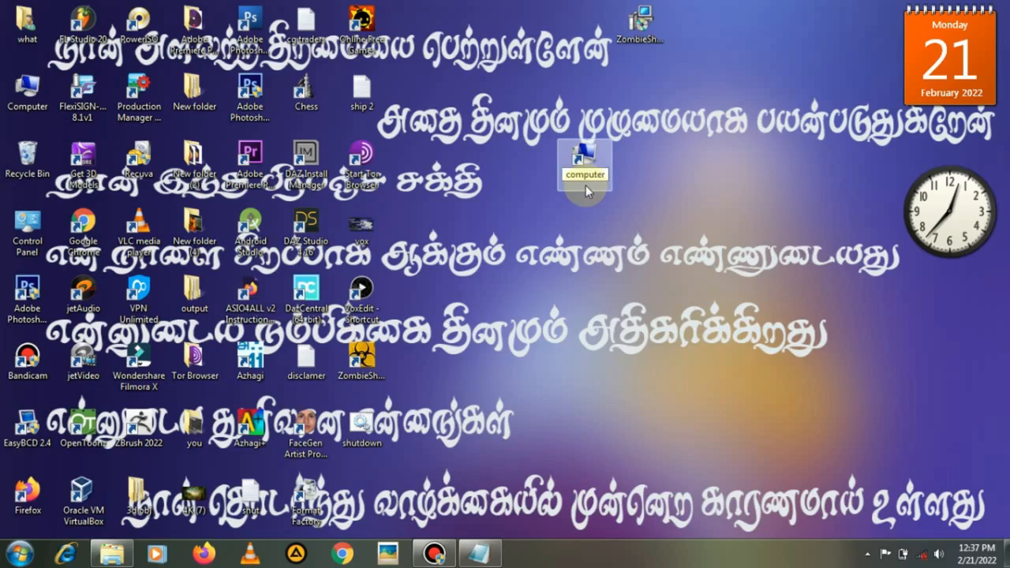
pyautogui.write('computer')
pyautogui.press('Return')
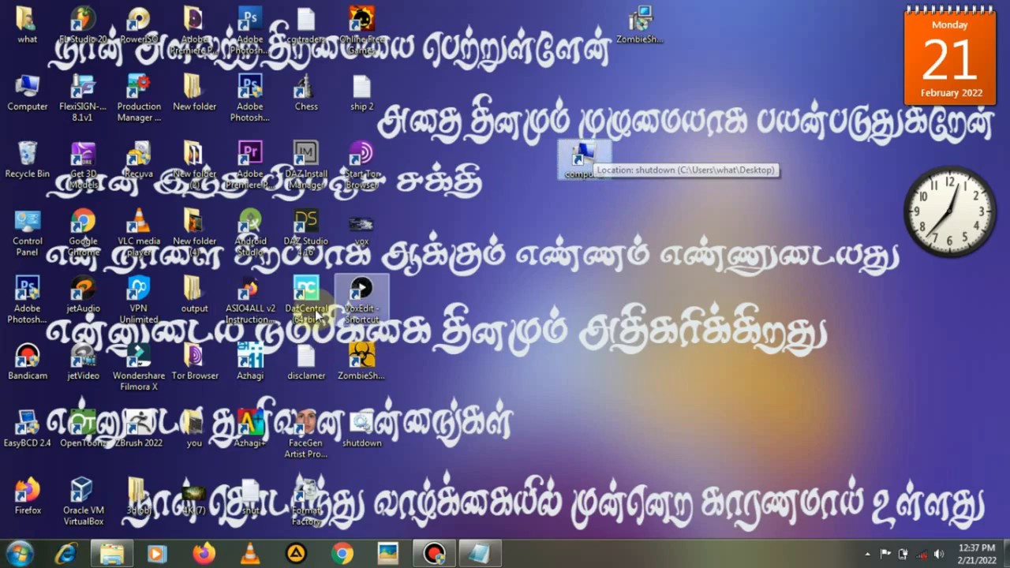
pyautogui.click(363, 427)
pyautogui.rightClick(479, 387)
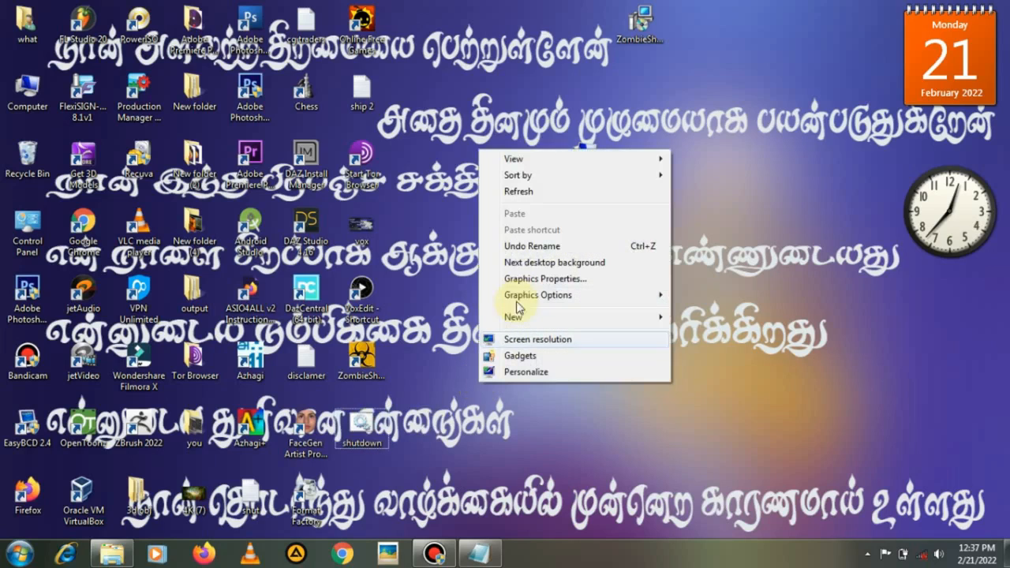
pyautogui.click(492, 194)
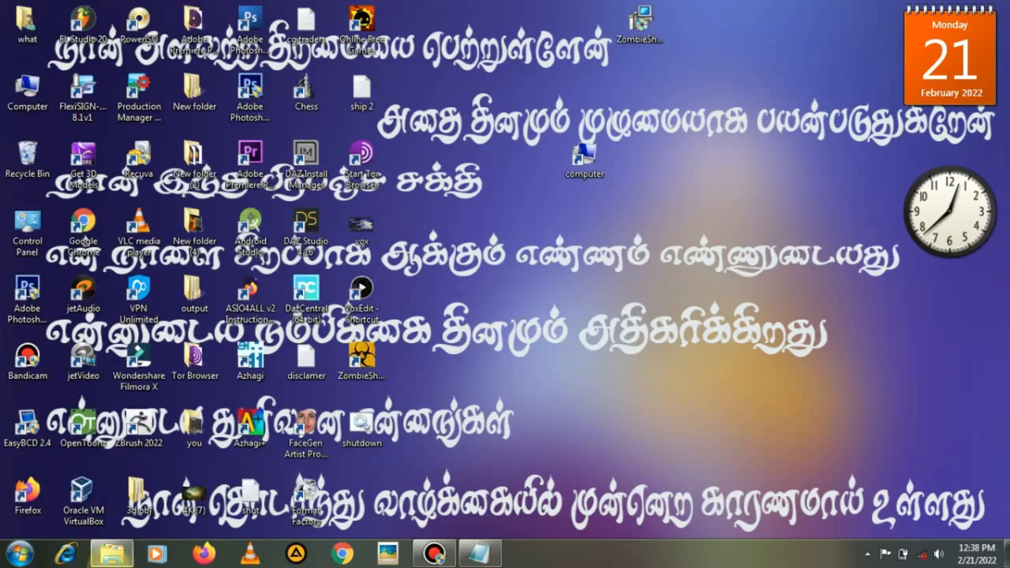
# Open the Startup programs folder in its own window and move the window clear of the shutdown batch file
pyautogui.click(18, 554)
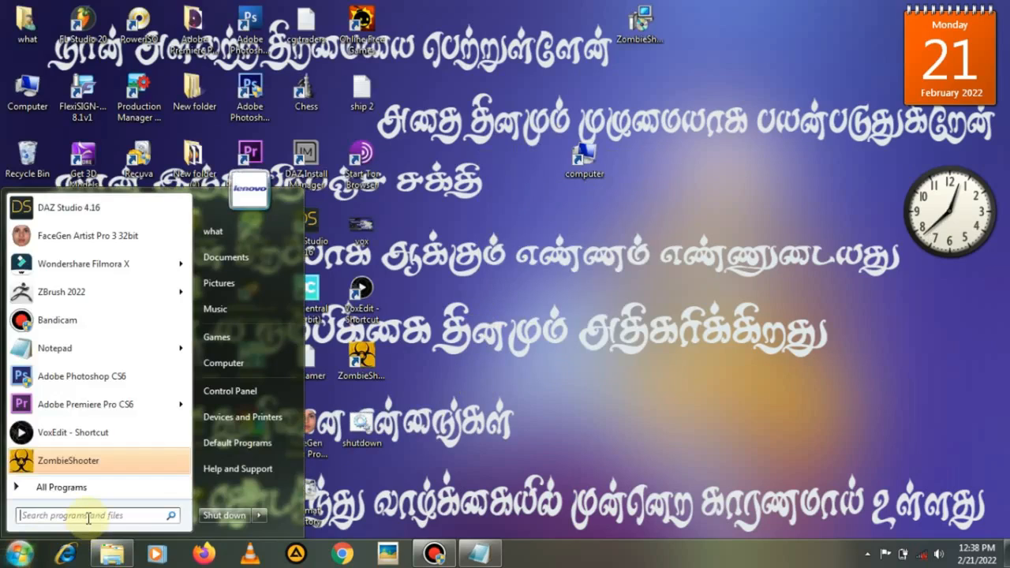
pyautogui.click(76, 485)
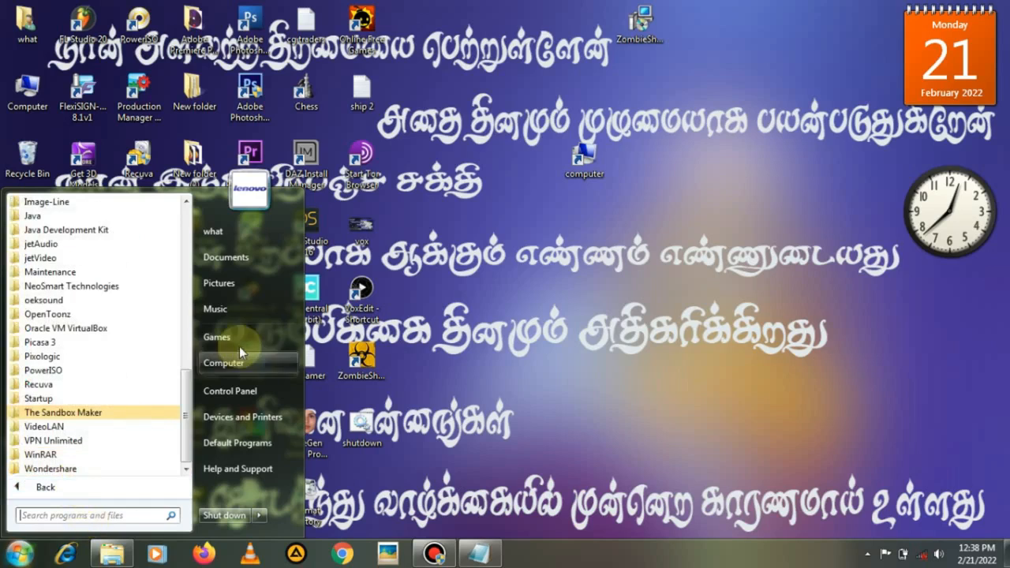
pyautogui.click(91, 400)
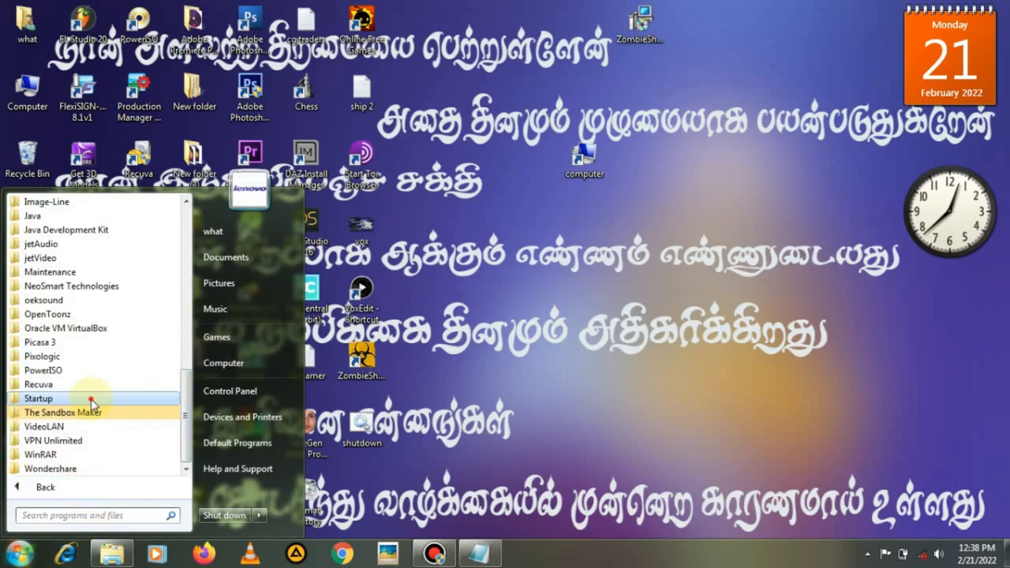
pyautogui.rightClick(91, 400)
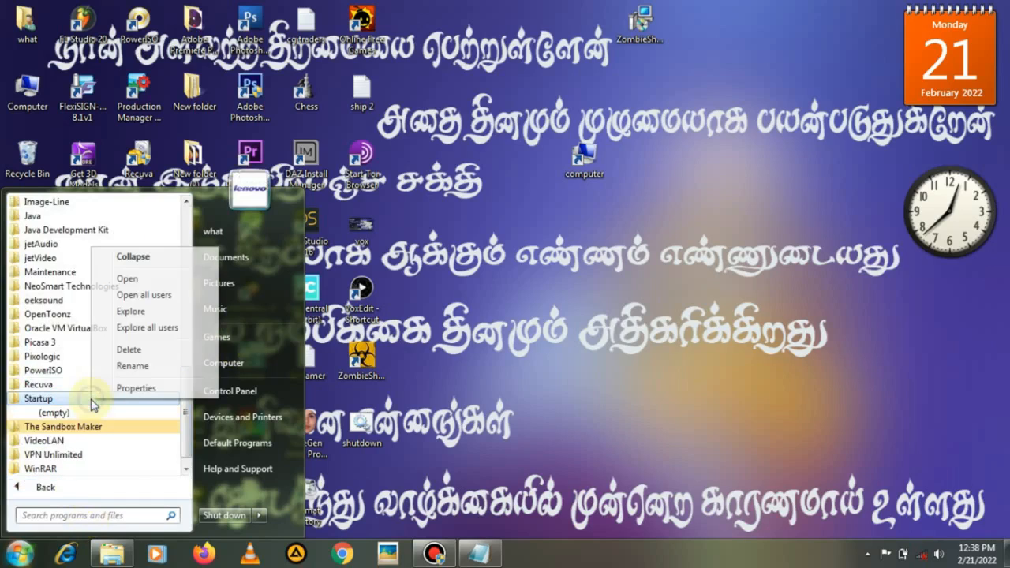
pyautogui.click(128, 279)
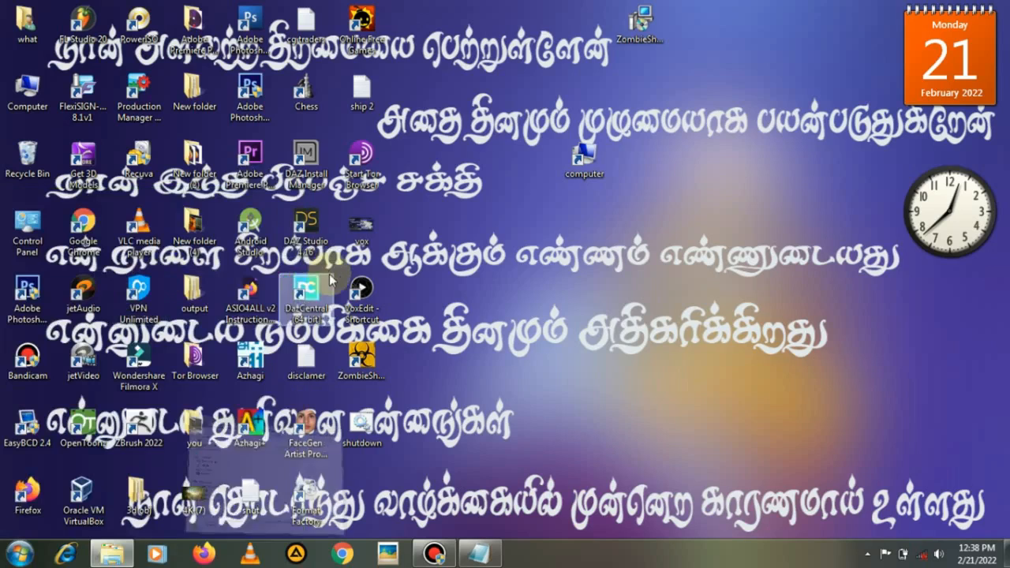
pyautogui.moveTo(725, 90); pyautogui.dragTo(796, 41)
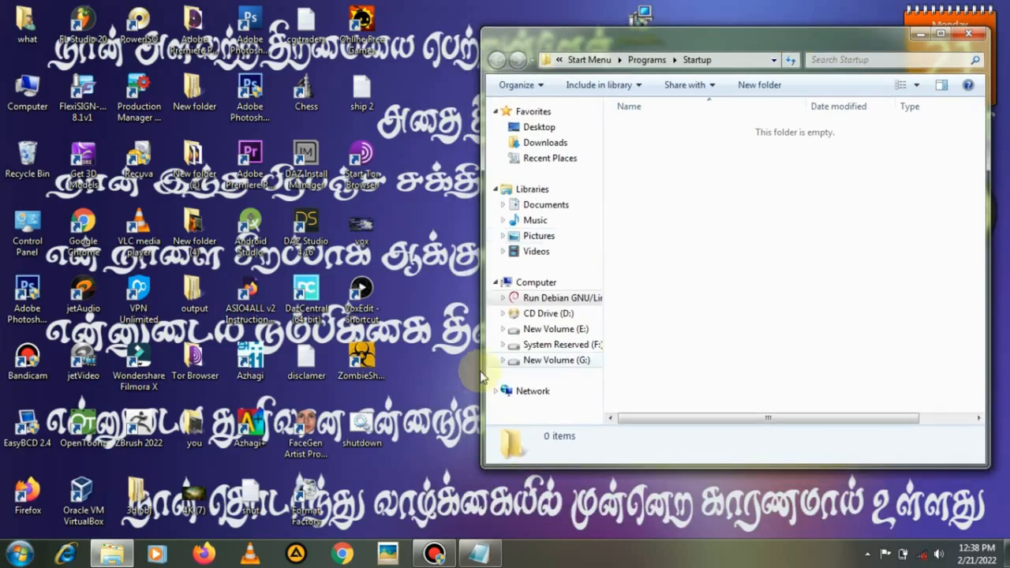
pyautogui.click(362, 427)
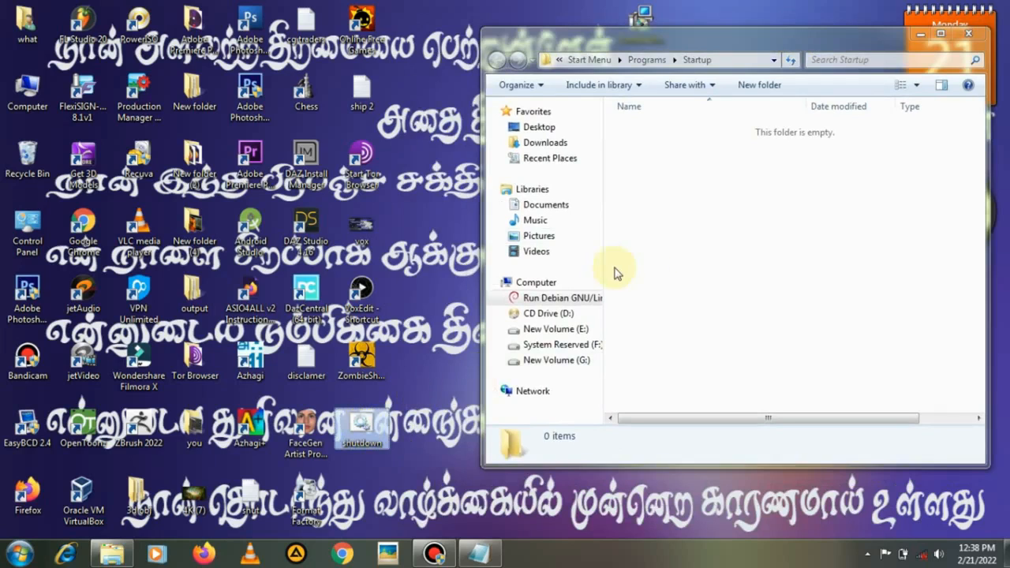
pyautogui.click(714, 237)
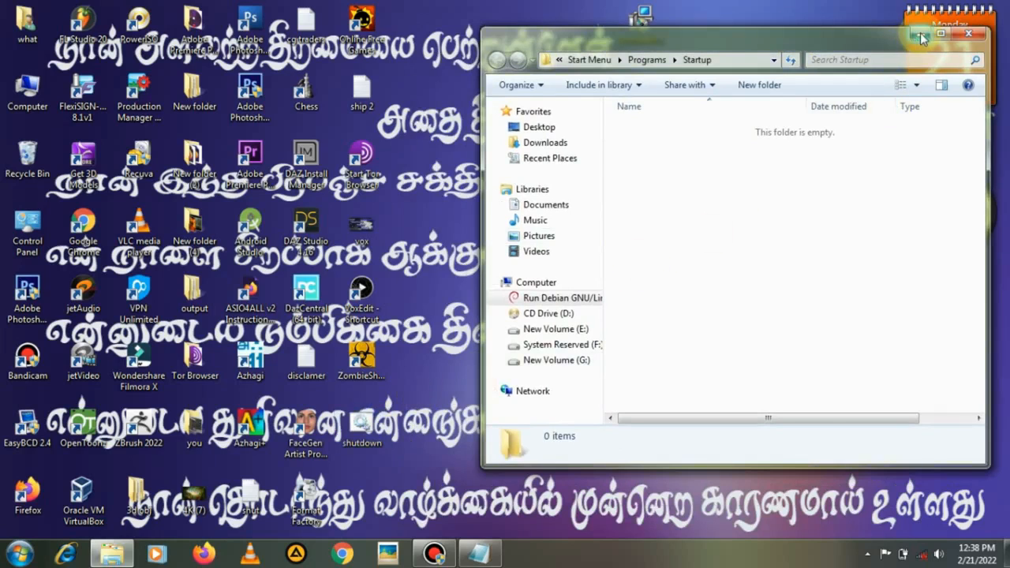
pyautogui.click(761, 246)
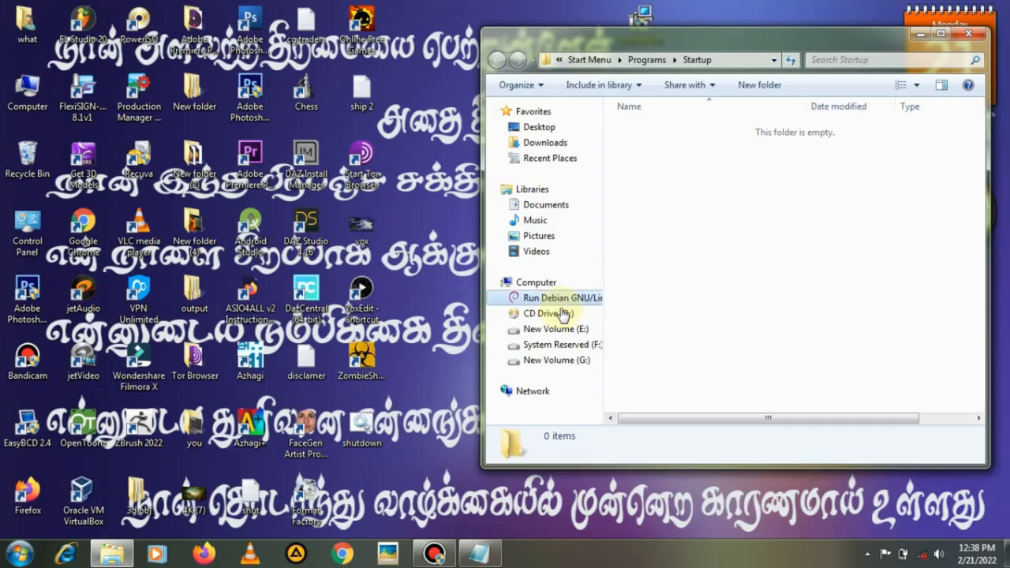
# Open the shutdown batch file in Notepad to review its command, highlight the word shutdown, and close the file
pyautogui.click(375, 419)
pyautogui.rightClick(375, 418)
pyautogui.click(410, 79)
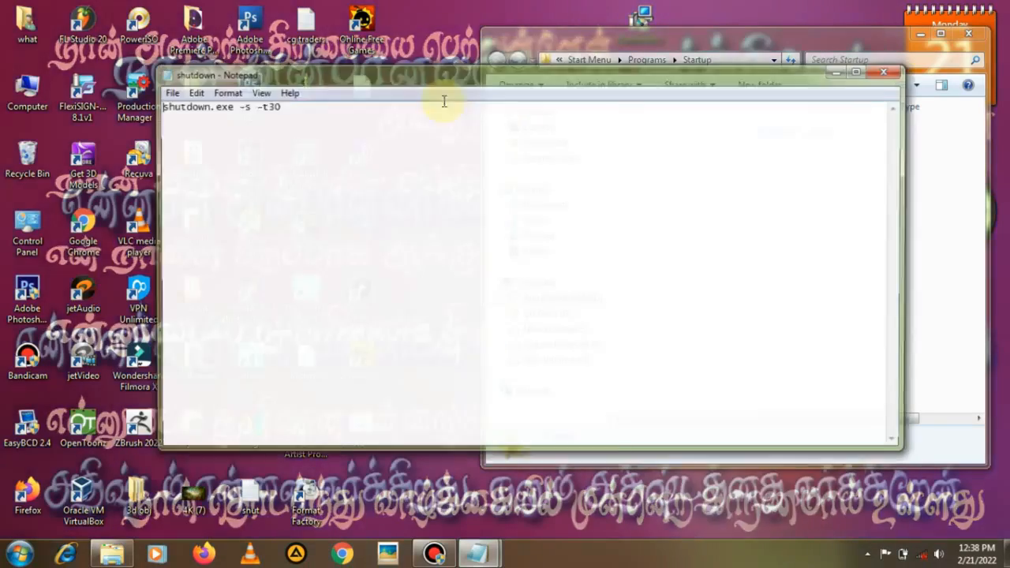
pyautogui.moveTo(402, 81); pyautogui.dragTo(404, 137)
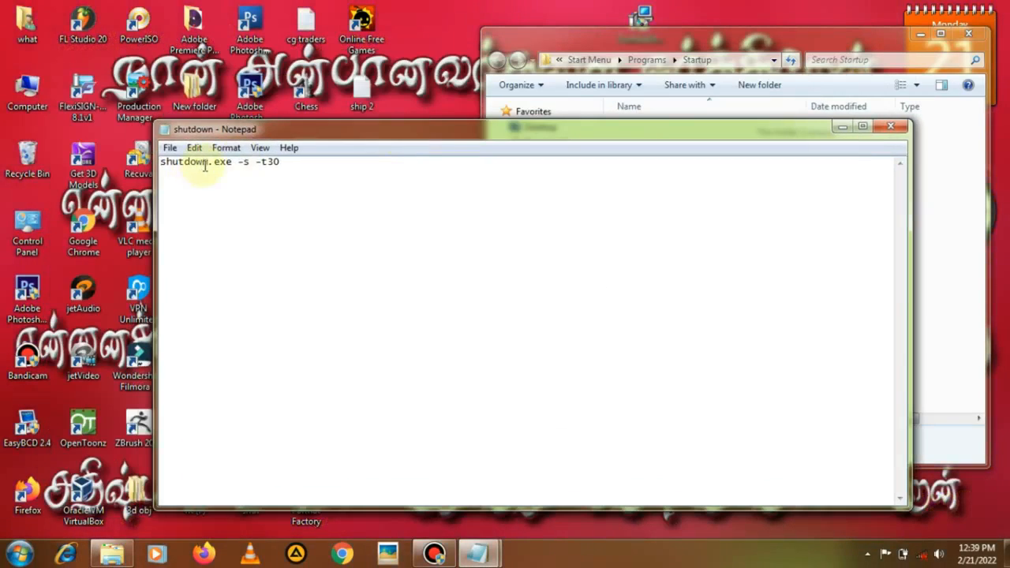
pyautogui.moveTo(207, 164); pyautogui.dragTo(162, 167)
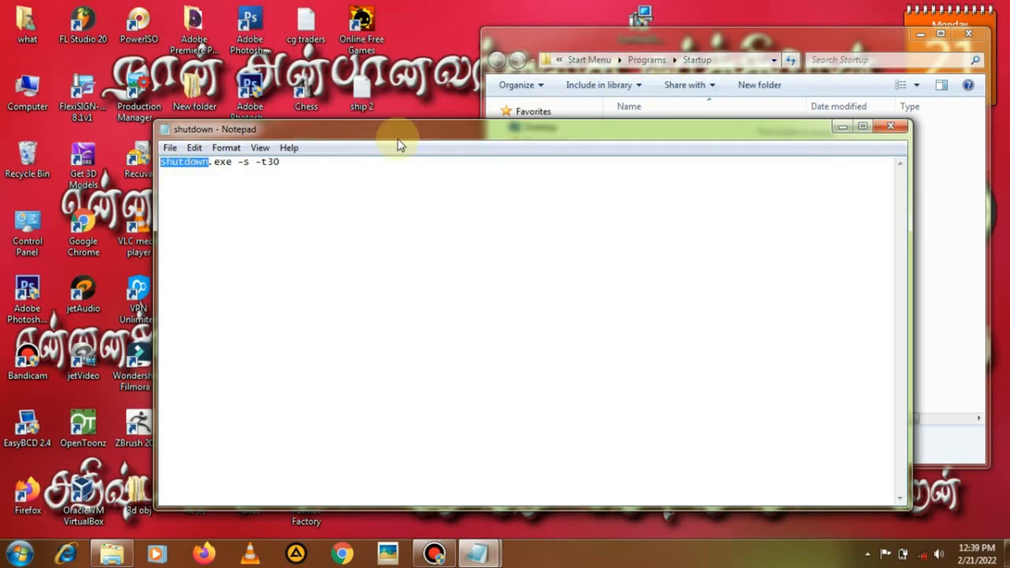
pyautogui.click(891, 126)
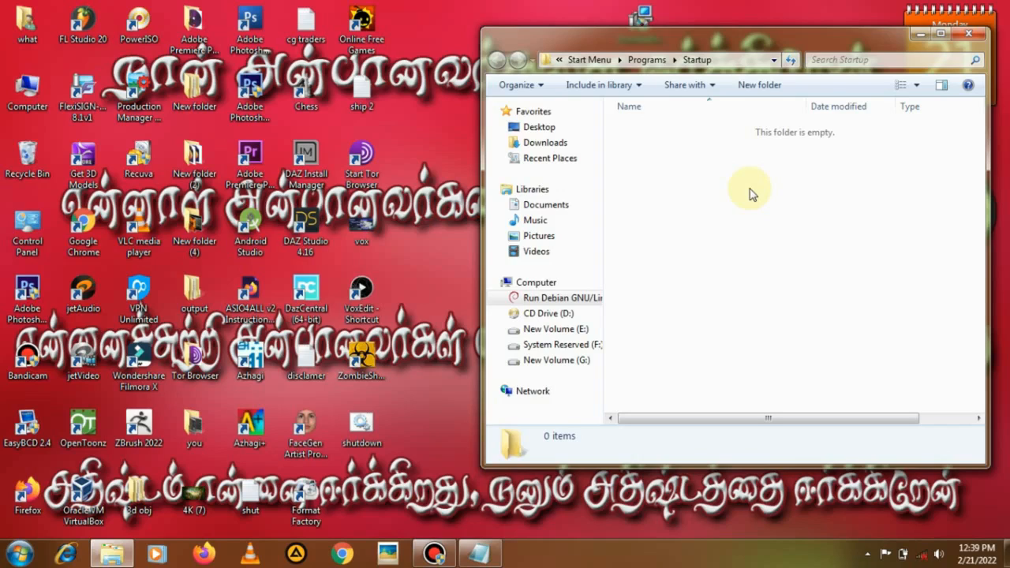
# Close the Startup folder window and refresh the desktop
pyautogui.click(968, 33)
pyautogui.click(617, 131)
pyautogui.rightClick(617, 131)
pyautogui.click(668, 170)
pyautogui.rightClick(668, 172)
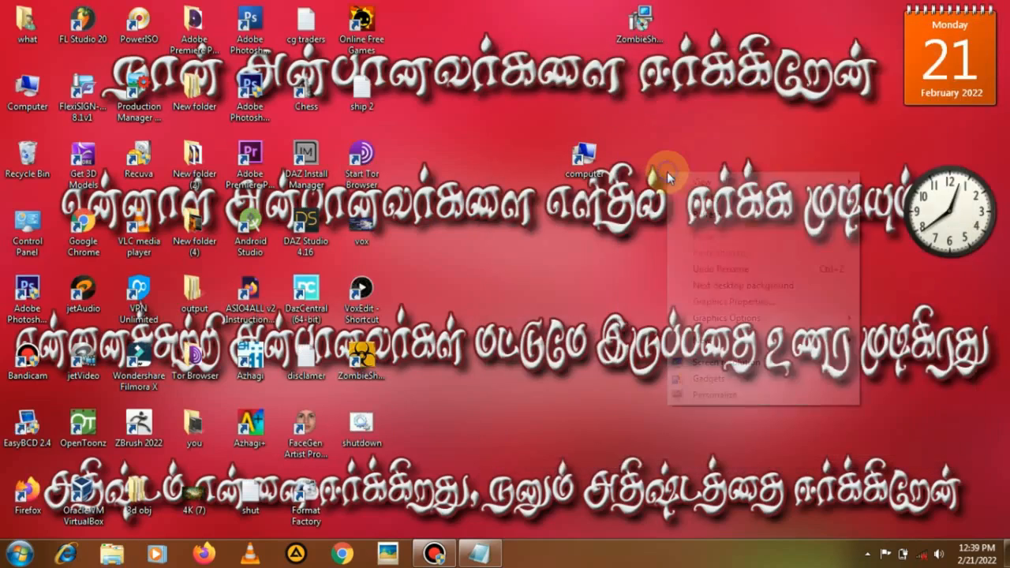
pyautogui.click(708, 214)
# Open the computer shortcut's properties and bring up the icon choices for it
pyautogui.rightClick(596, 161)
pyautogui.click(642, 514)
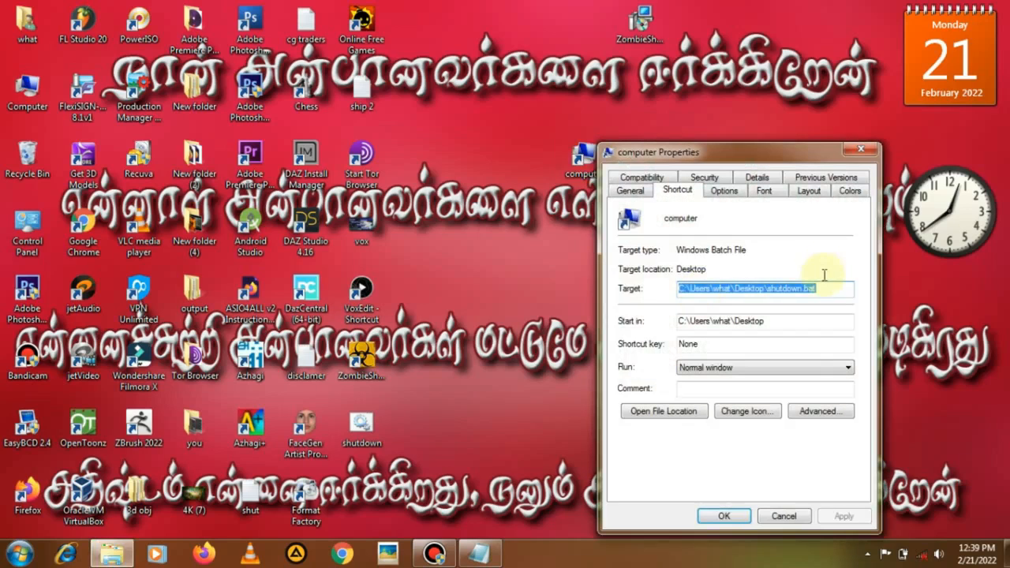
pyautogui.moveTo(726, 155); pyautogui.dragTo(813, 83)
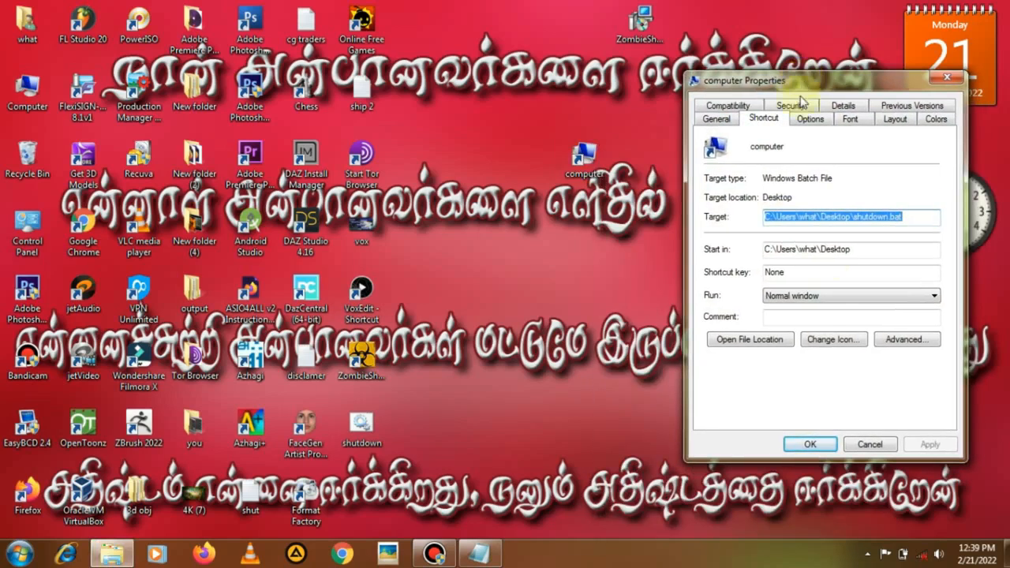
pyautogui.click(834, 339)
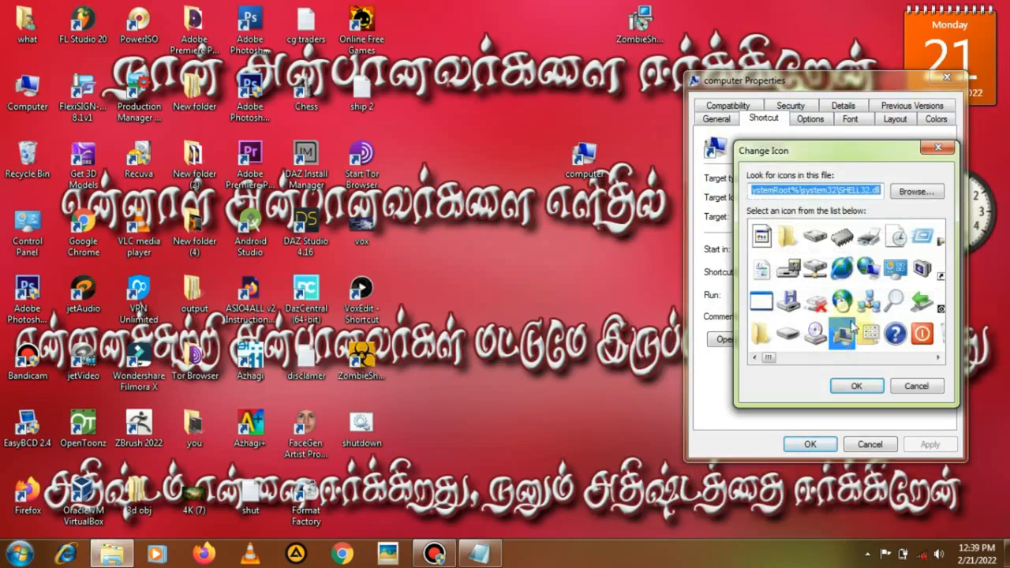
# Examine the file types available when browsing for an icon file, cancel browsing, and keep the selected computer icon
pyautogui.click(915, 194)
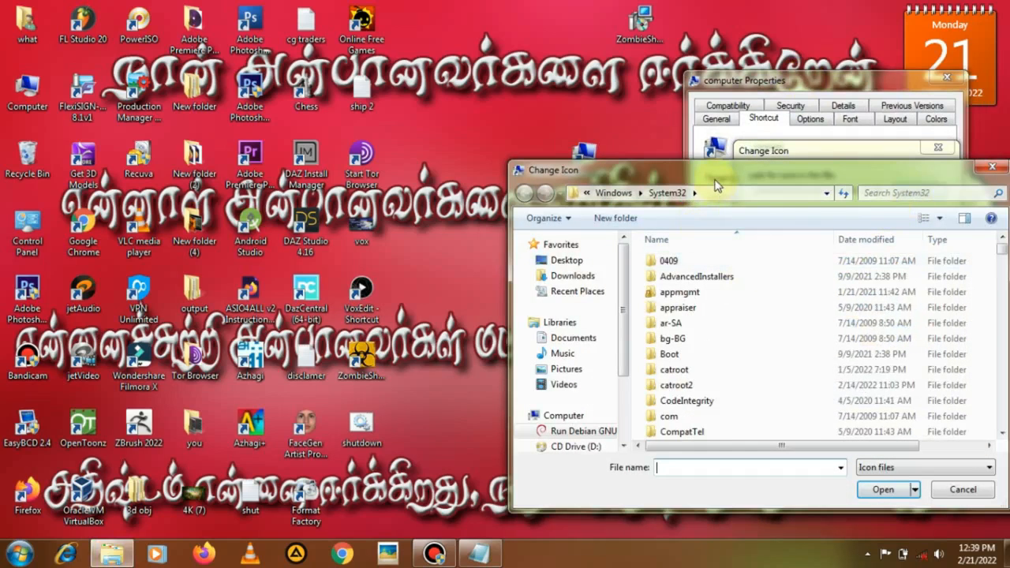
pyautogui.moveTo(713, 174); pyautogui.dragTo(598, 97)
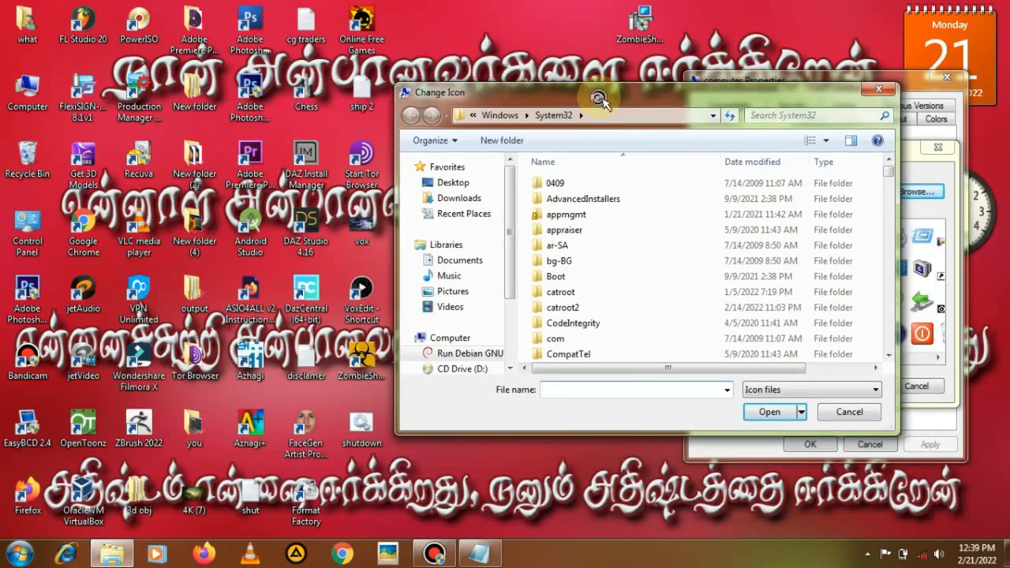
pyautogui.click(764, 392)
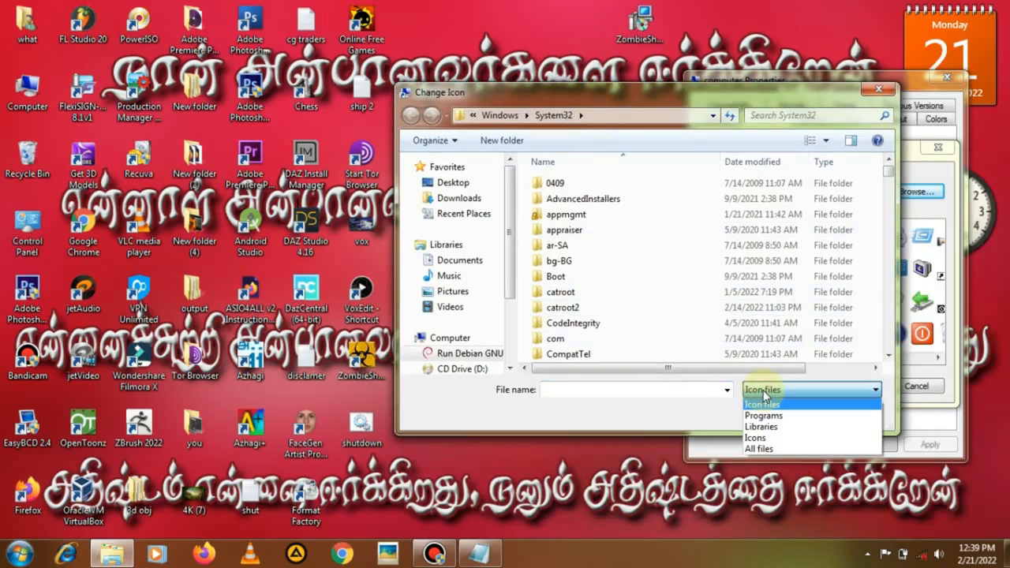
pyautogui.click(764, 393)
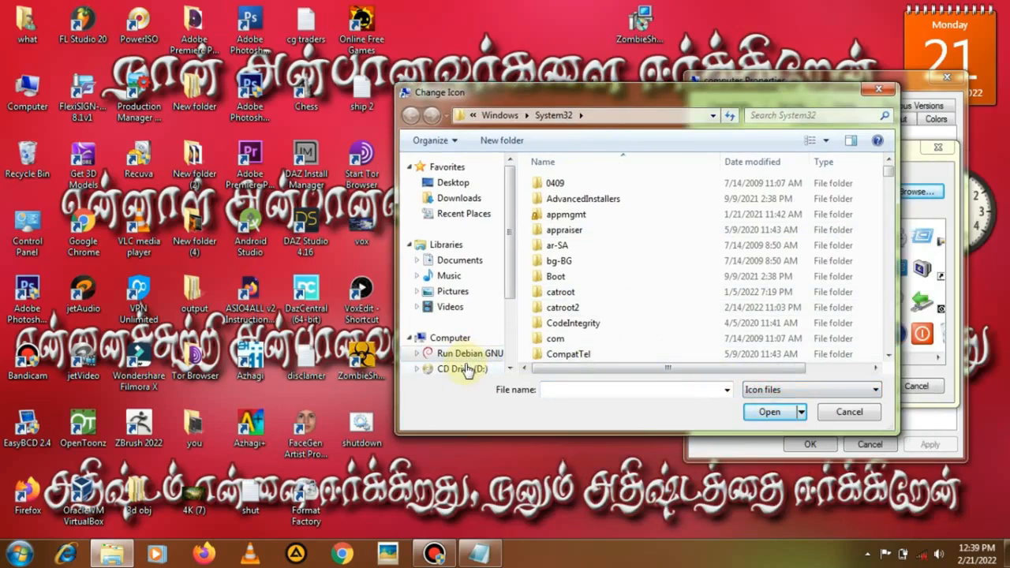
pyautogui.click(850, 412)
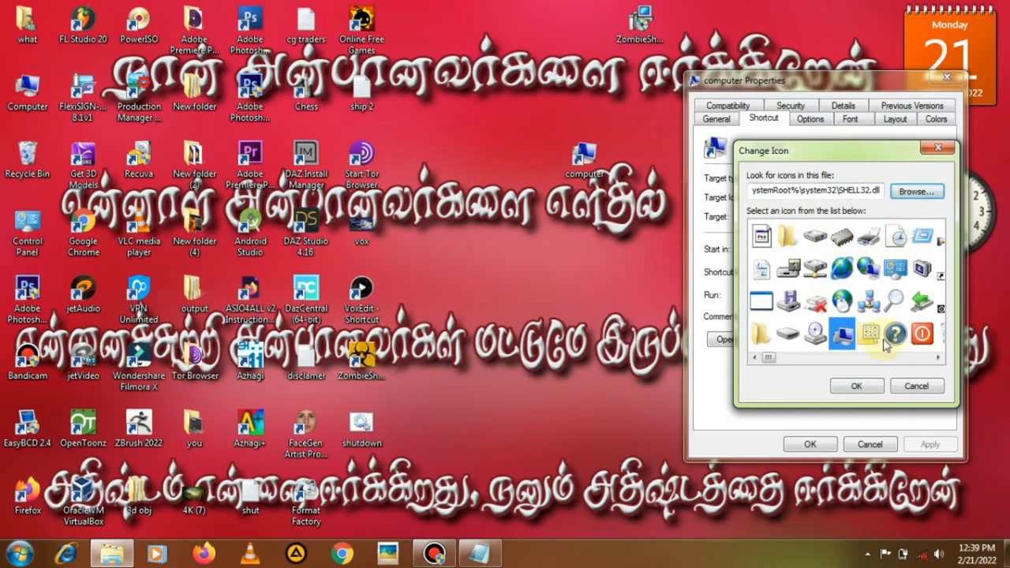
pyautogui.click(859, 385)
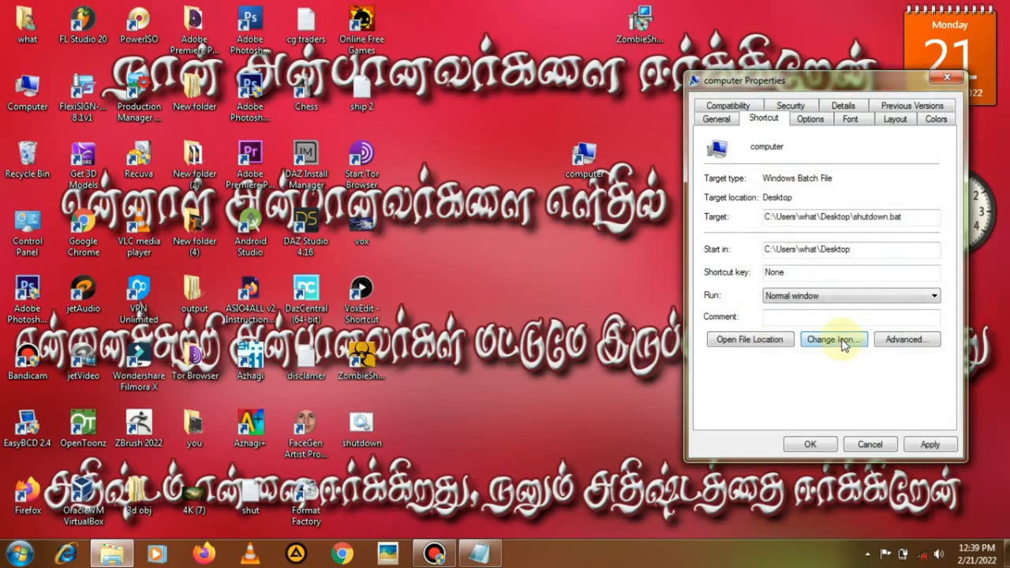
# Change the computer shortcut's icon to the DVD-ROM disc from SHELL32.dll, apply the change, and close its properties
pyautogui.click(843, 341)
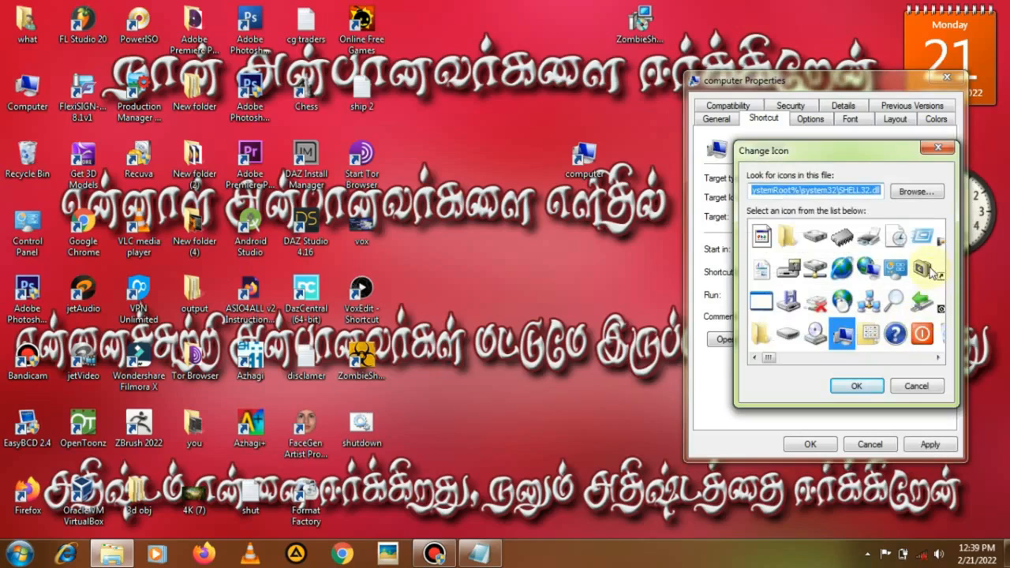
pyautogui.click(922, 268)
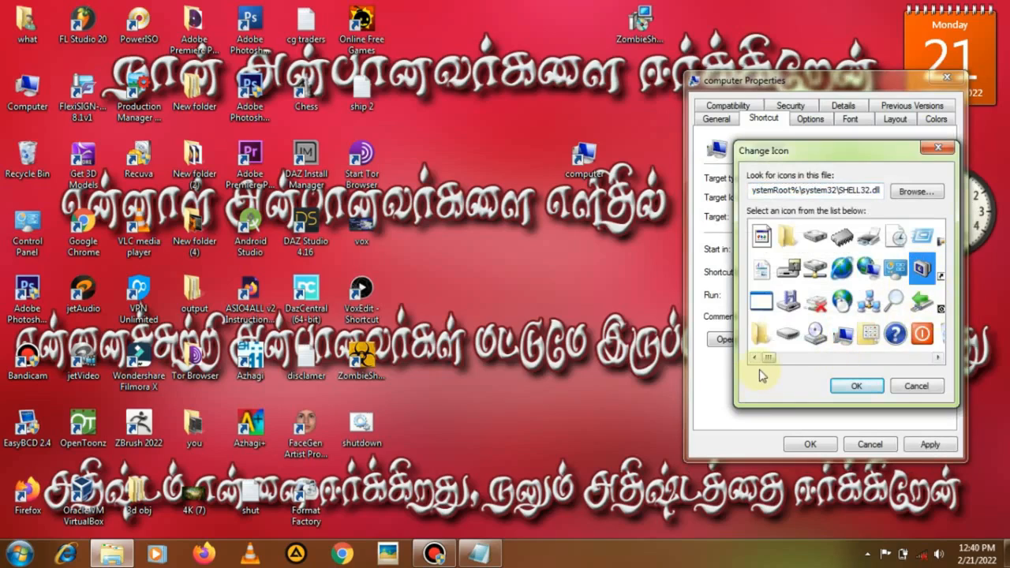
pyautogui.moveTo(766, 363); pyautogui.dragTo(861, 361)
pyautogui.click(896, 301)
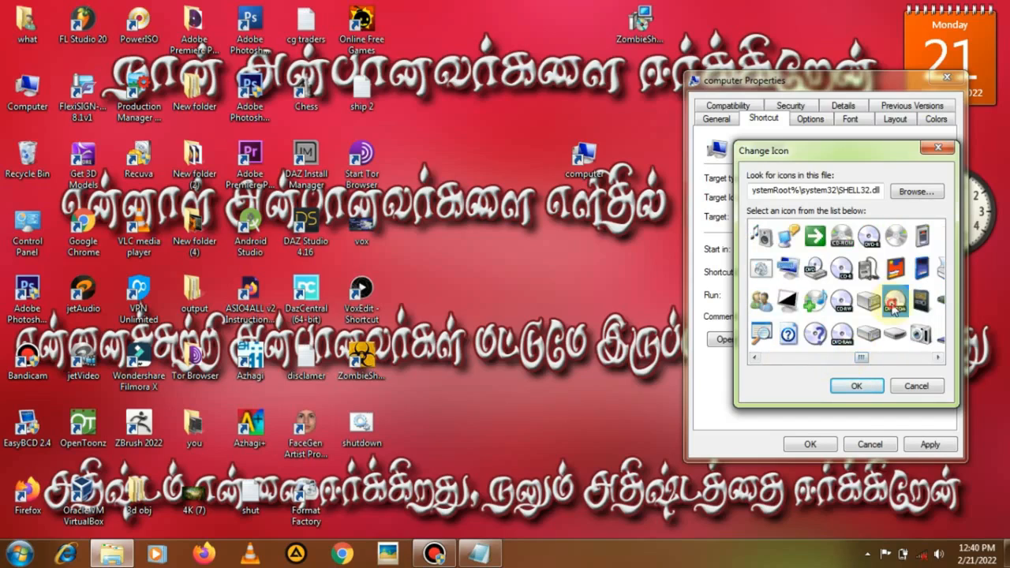
pyautogui.click(861, 392)
pyautogui.click(585, 158)
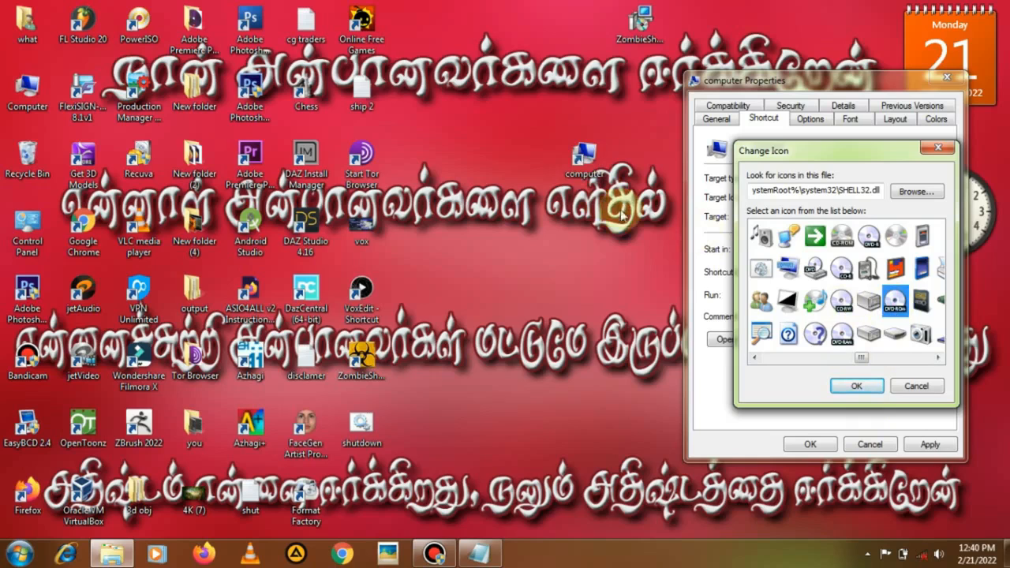
pyautogui.click(866, 389)
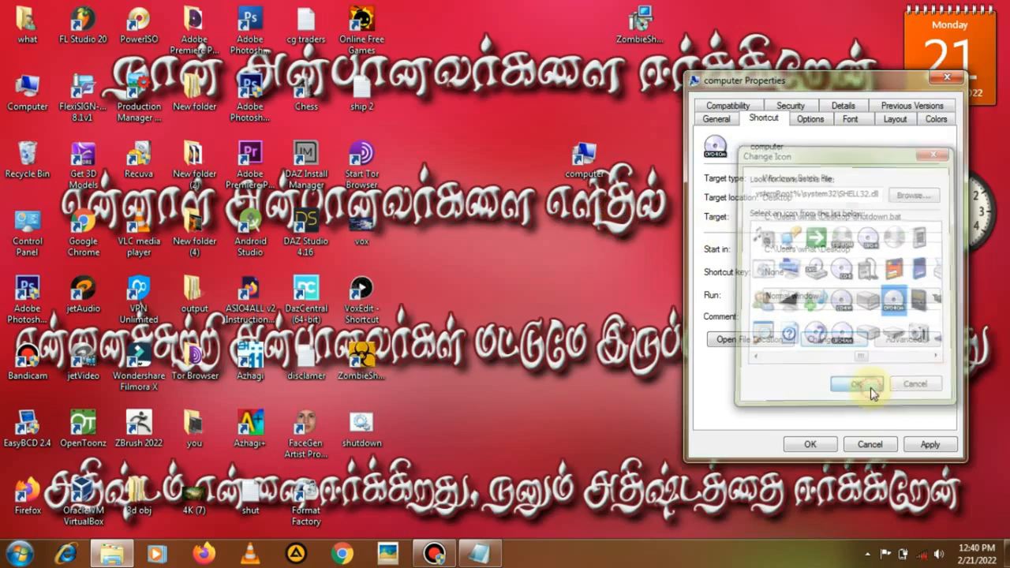
pyautogui.click(925, 444)
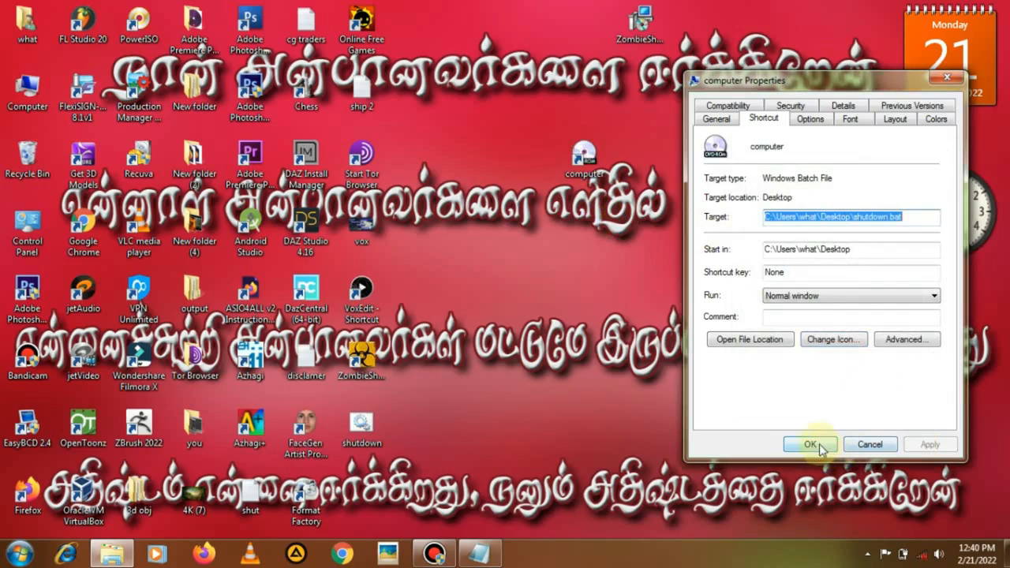
pyautogui.click(826, 448)
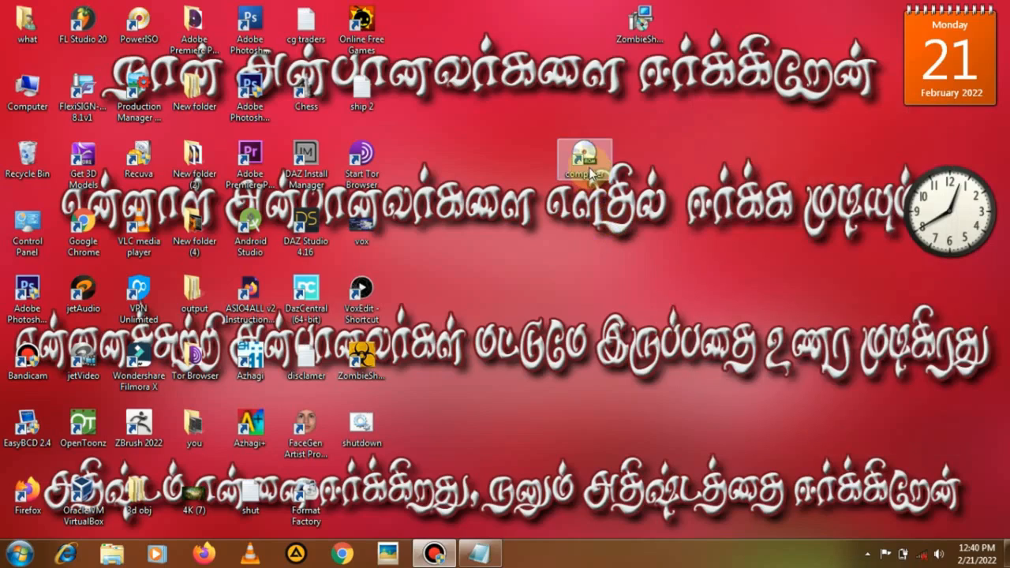
# Rename the disc-icon shortcut on the desktop from computer to cd
pyautogui.doubleClick(590, 168)
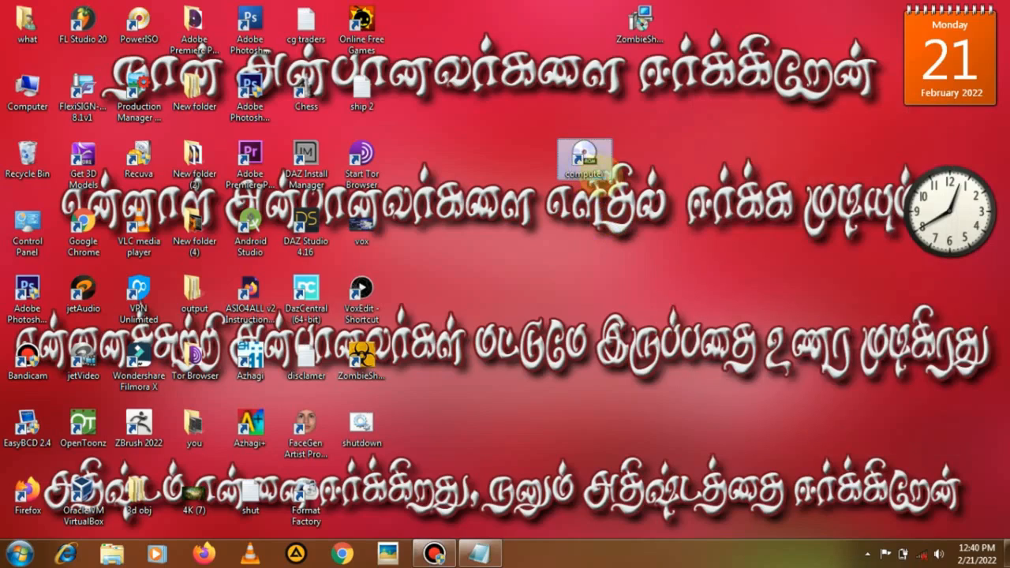
pyautogui.press('F2')
pyautogui.write('c')
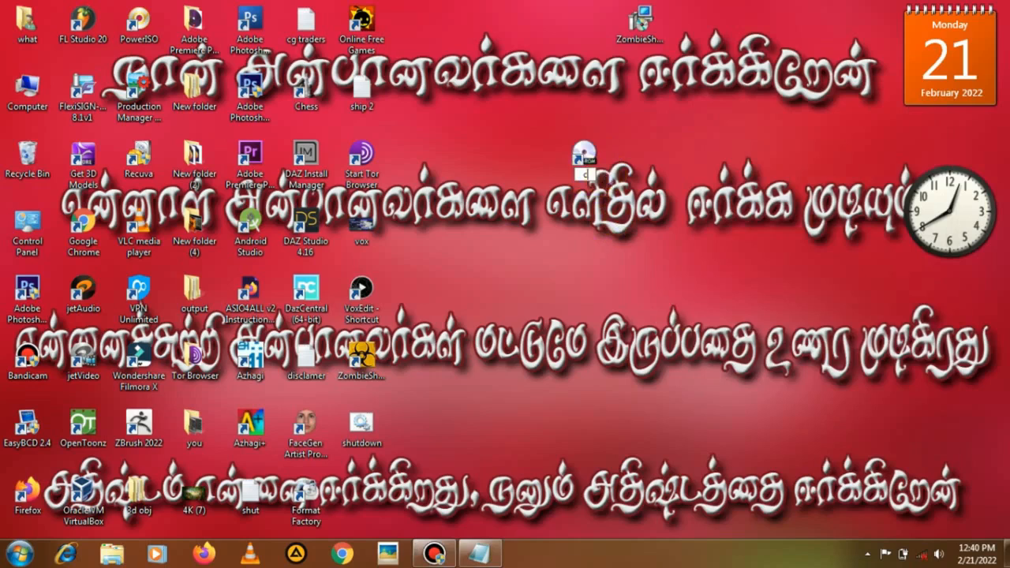
pyautogui.write('d')
pyautogui.press('Return')
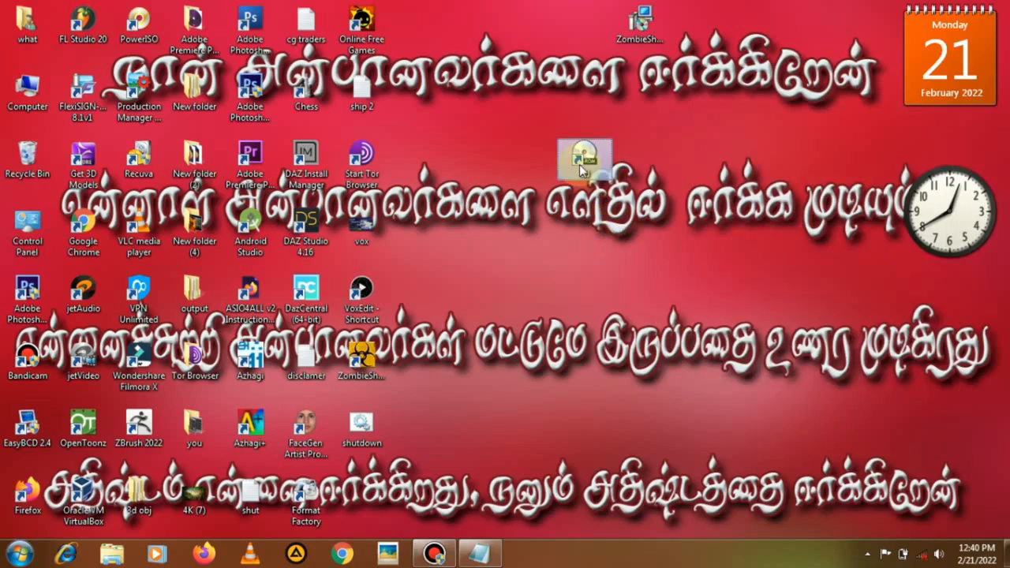